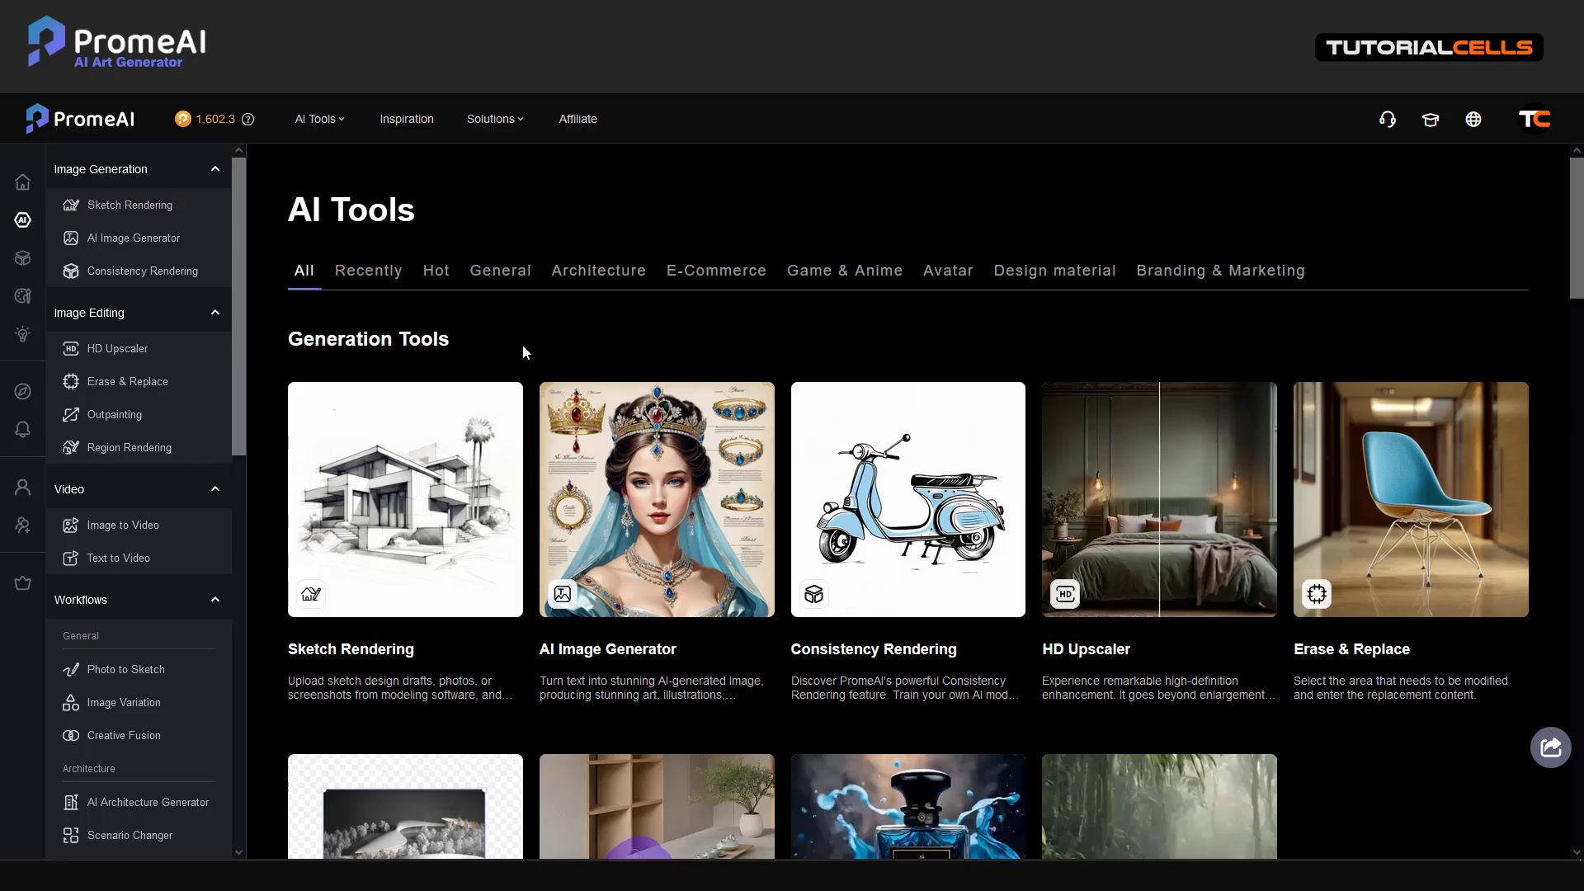
Open the AI Caricature Generator and generate donkey caricatures with Artistry at 100.
{"action": "scroll", "coordinate": [177, 550], "scroll_direction": "down", "scroll_amount": 10}
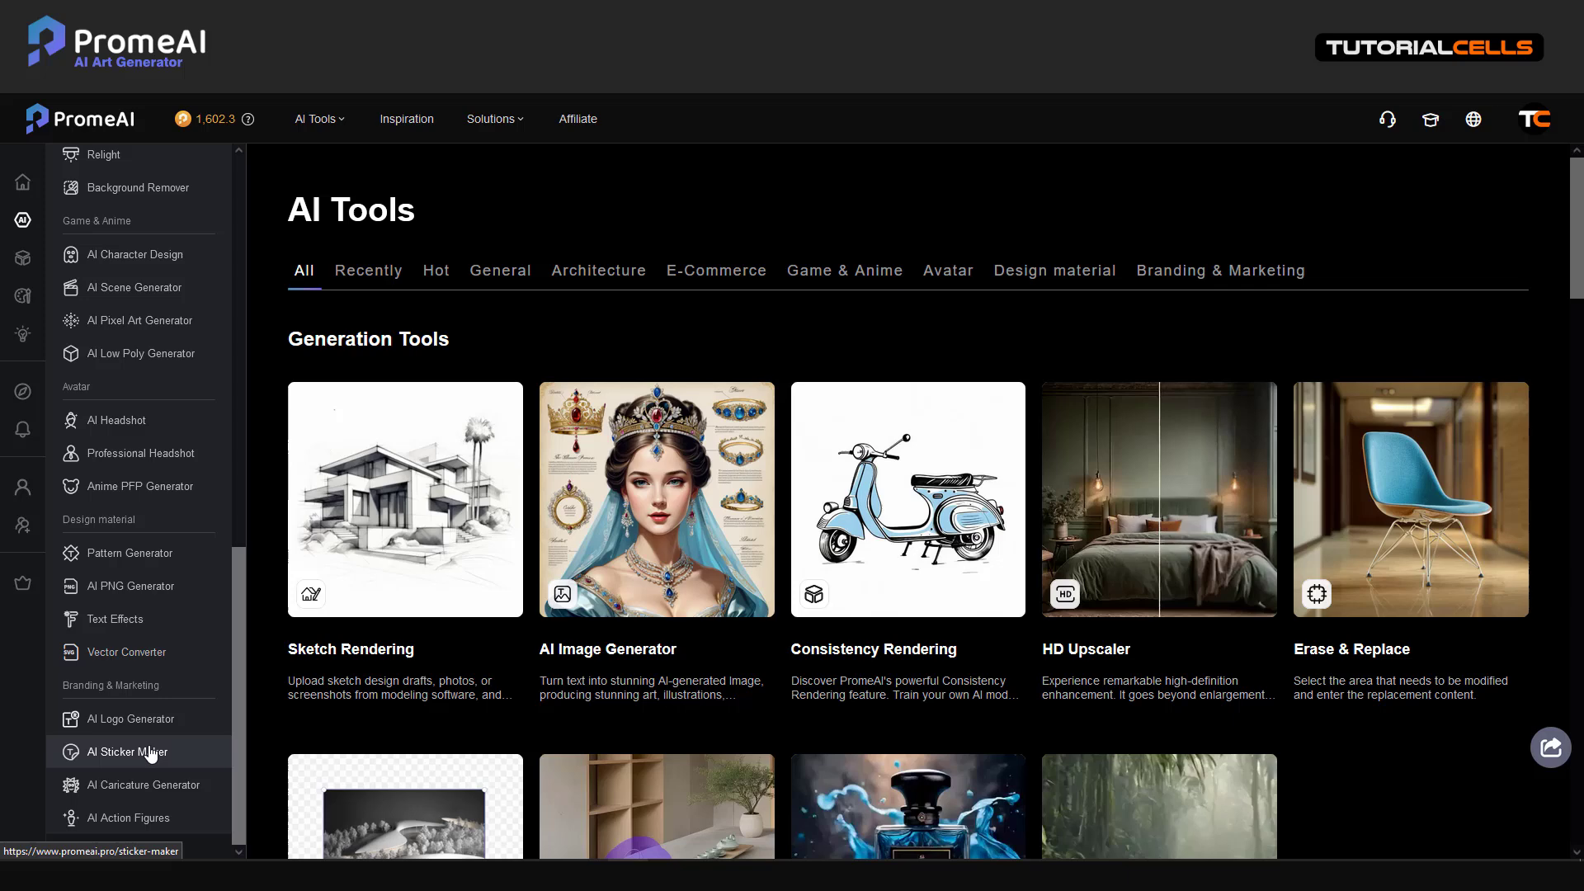
{"action": "left_click", "coordinate": [196, 786]}
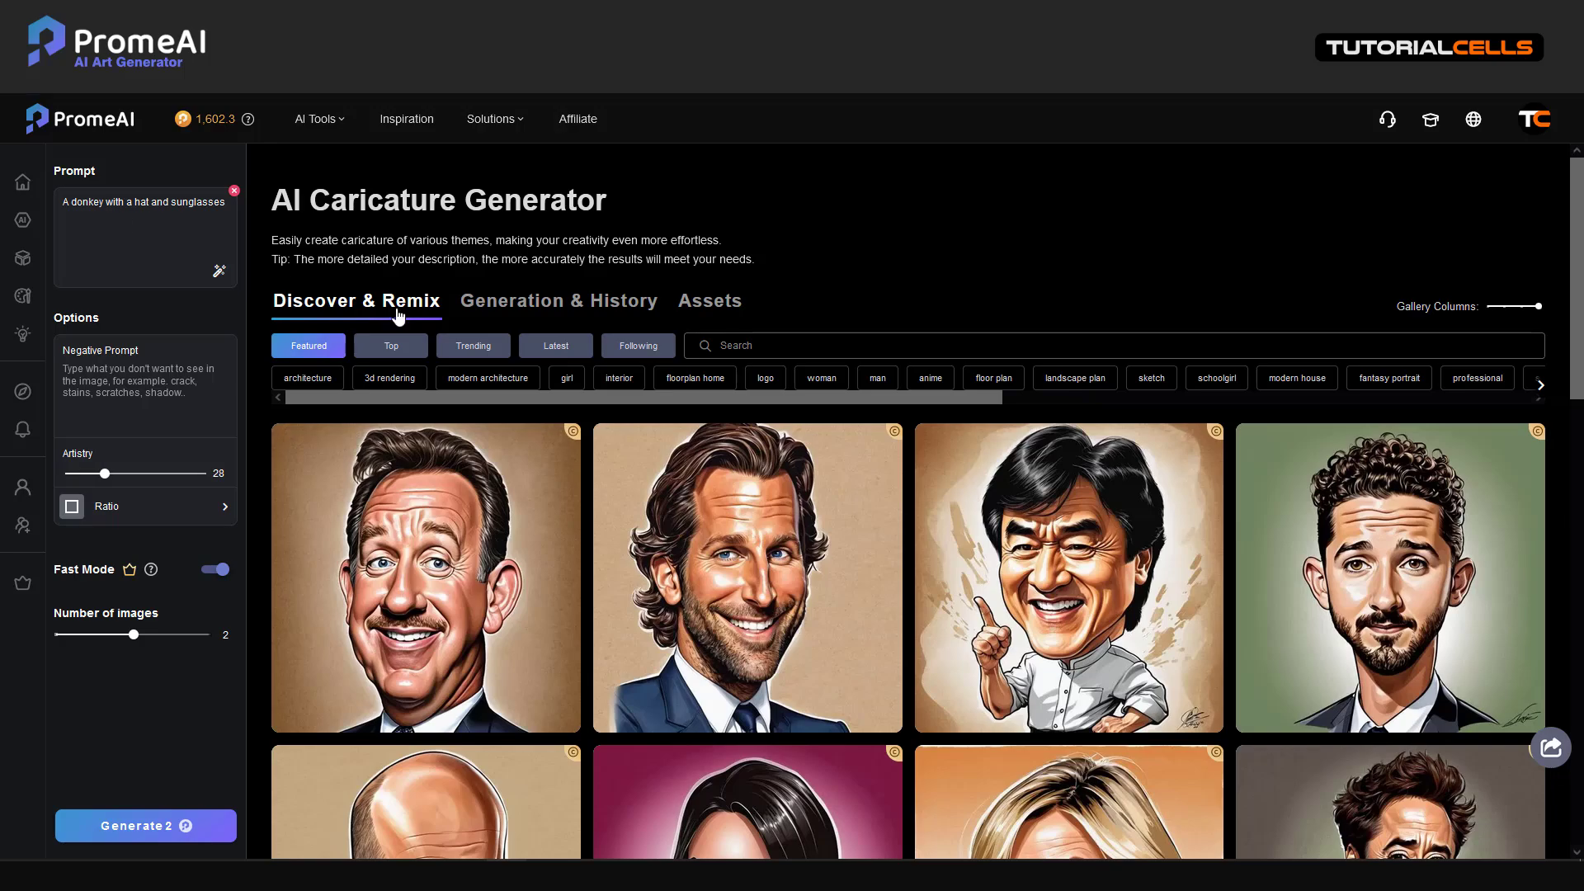
{"action": "scroll", "coordinate": [782, 551], "scroll_direction": "down", "scroll_amount": 3}
{"action": "scroll", "coordinate": [782, 551], "scroll_direction": "down", "scroll_amount": 15}
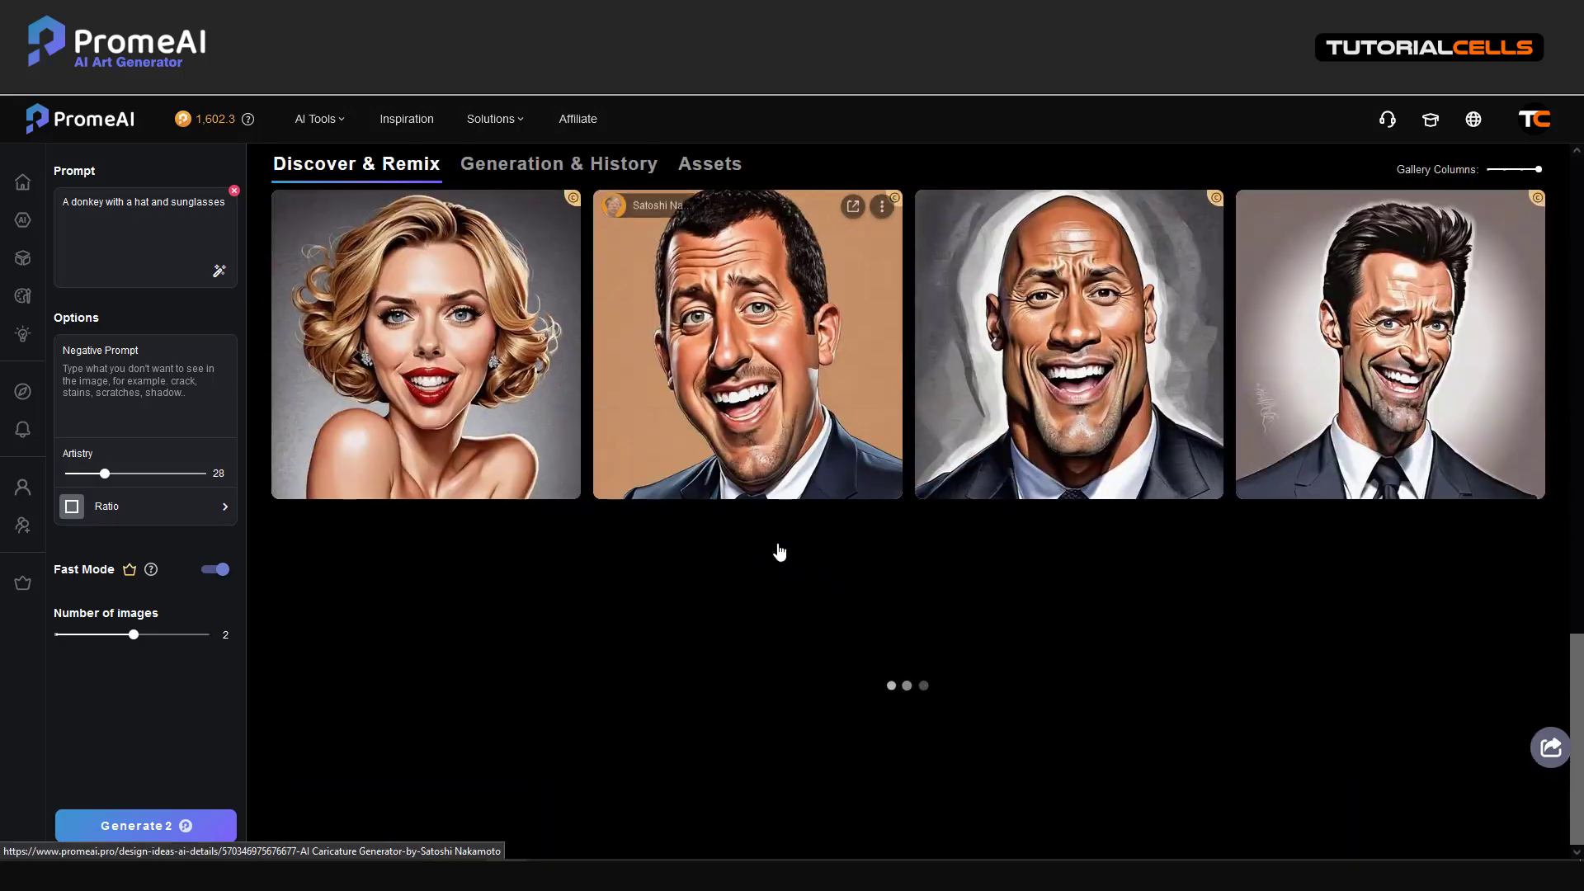
{"action": "scroll", "coordinate": [777, 542], "scroll_direction": "up", "scroll_amount": 15}
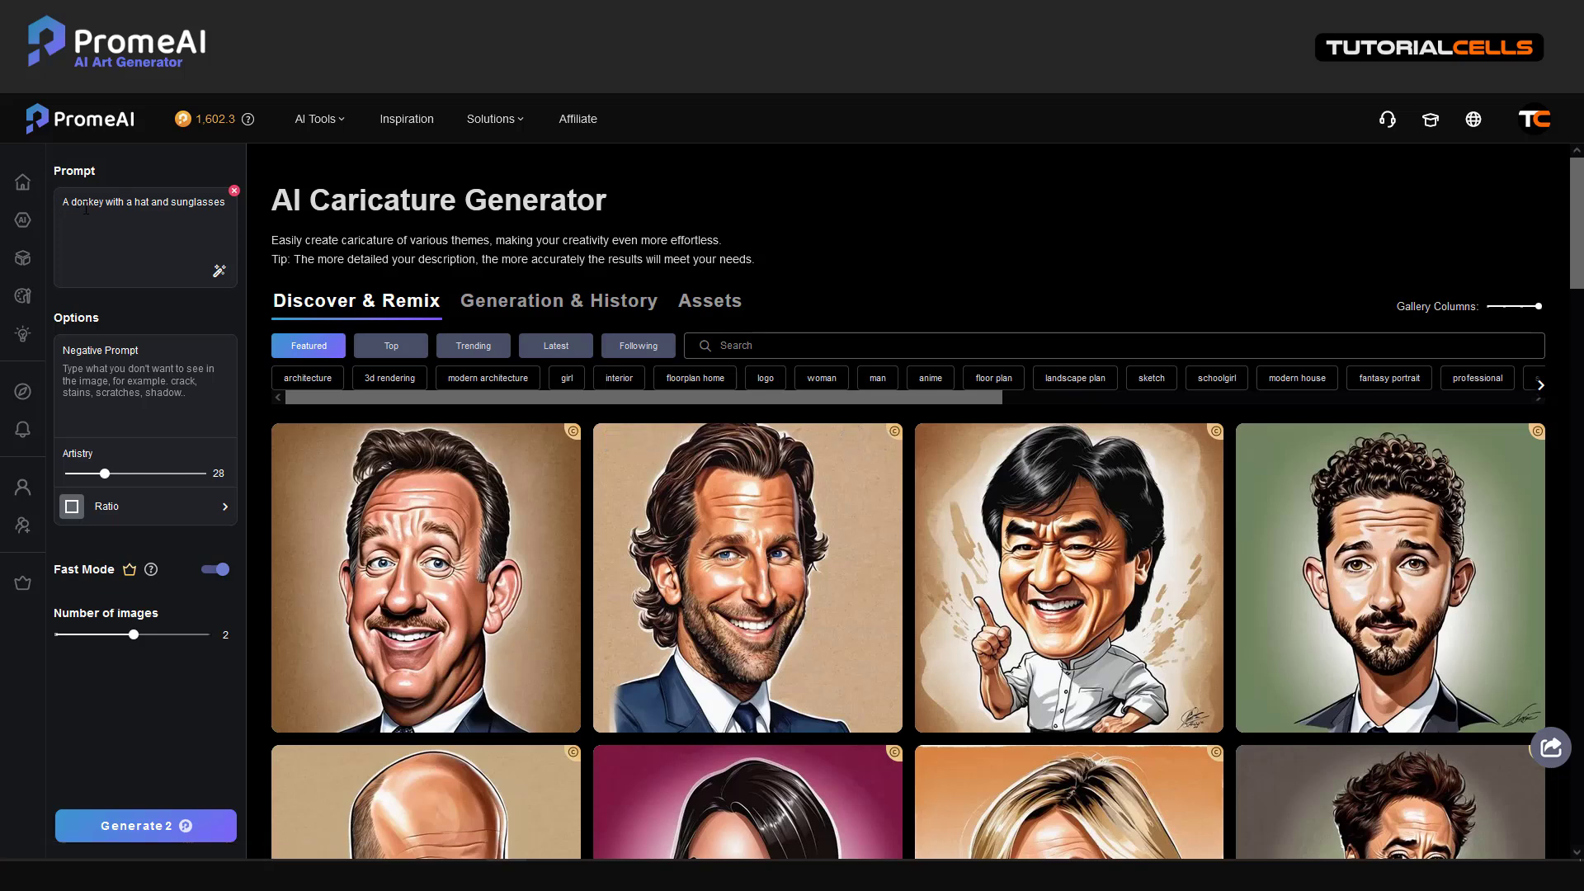
{"action": "left_click_drag", "start_coordinate": [108, 482], "coordinate": [210, 476]}
{"action": "left_click", "coordinate": [141, 824]}
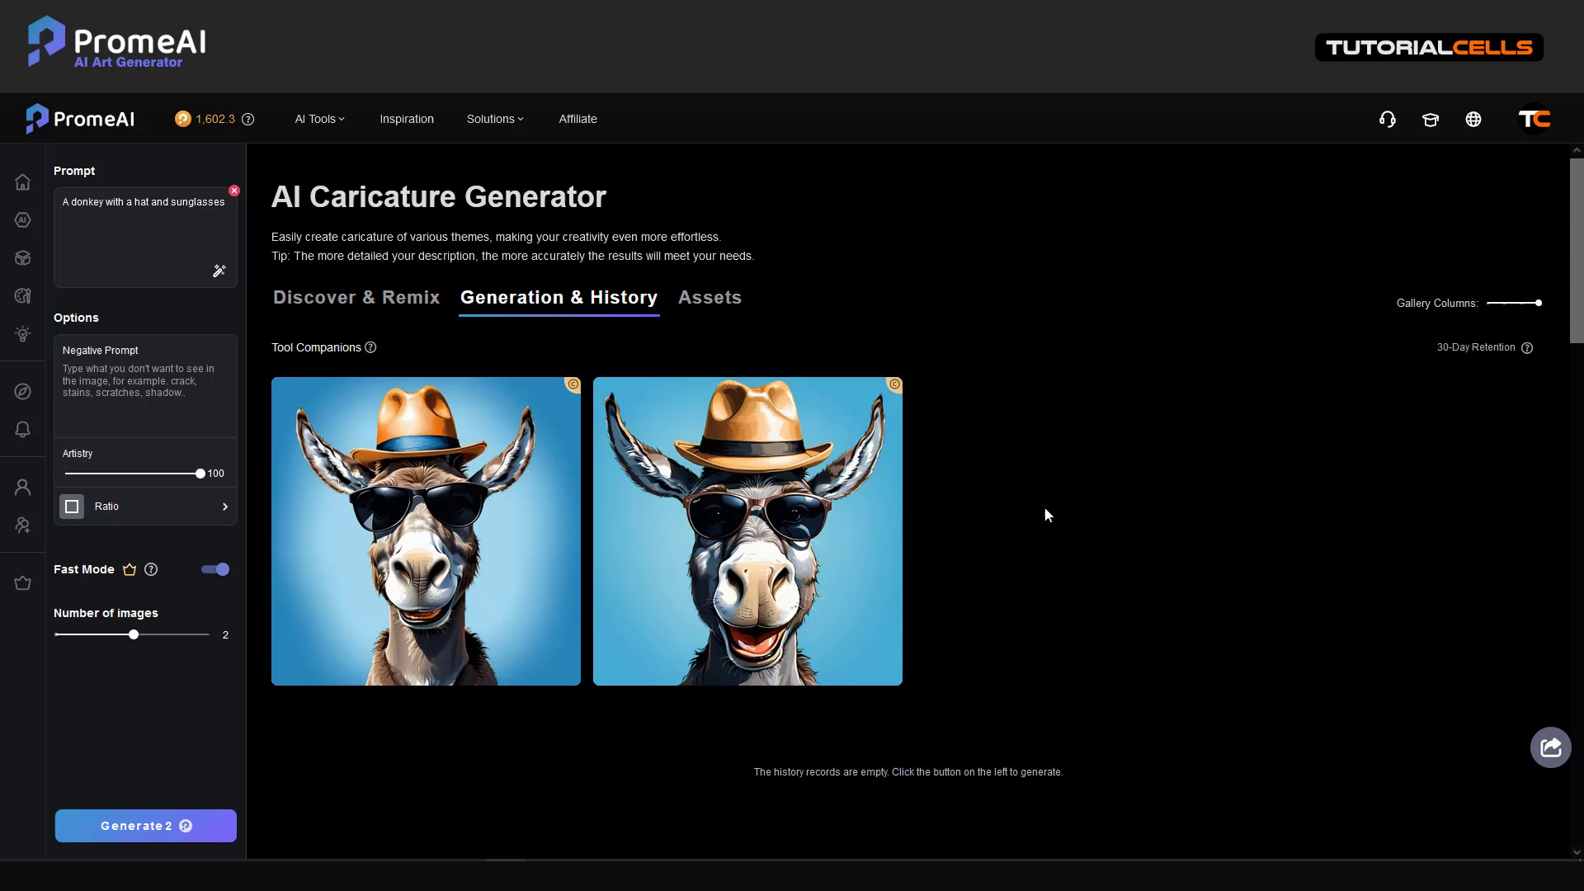
Publish the second donkey-in-hat-and-sunglasses caricature.
{"action": "mouse_move", "coordinate": [842, 449]}
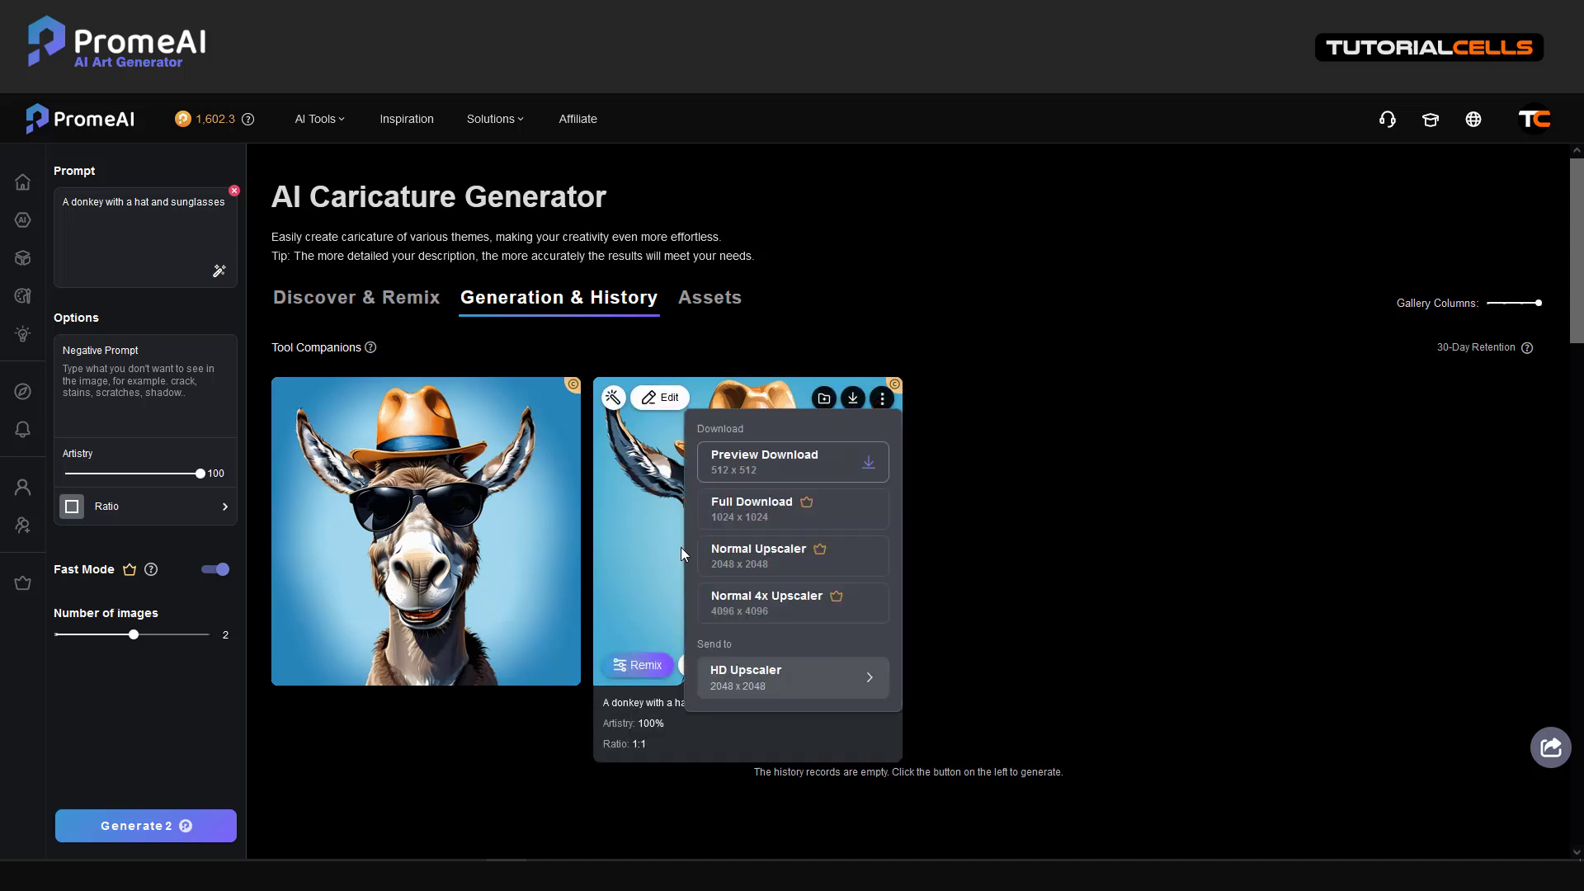
{"action": "left_click", "coordinate": [714, 665]}
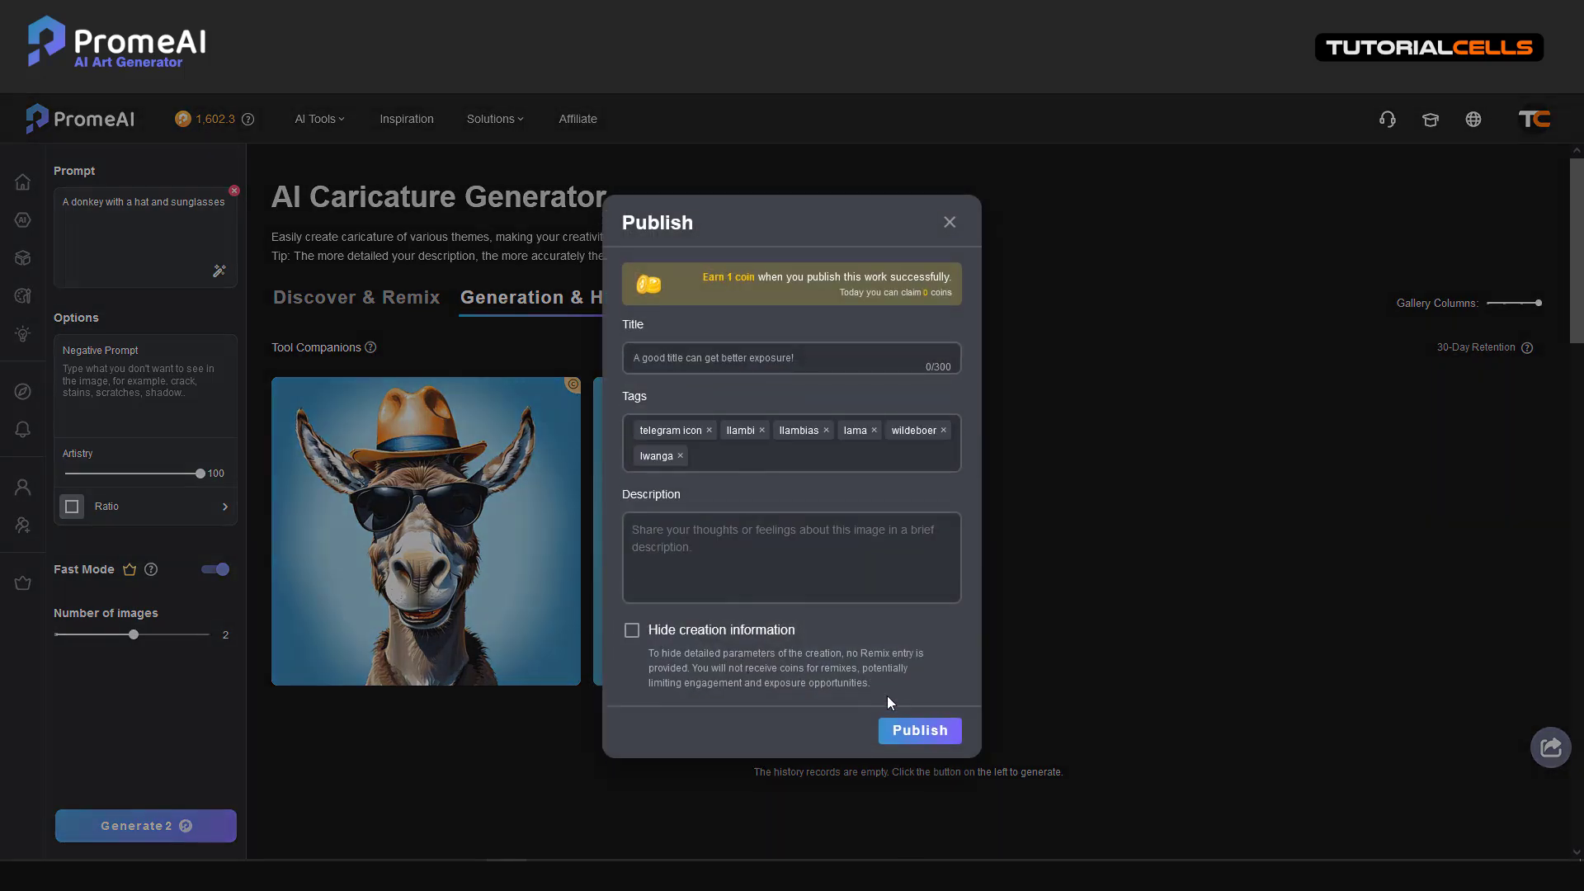
{"action": "left_click", "coordinate": [907, 731]}
Replace the prompt with 'Mr. Bean with big eyes' from Notepad and generate two caricatures.
{"action": "left_click", "coordinate": [201, 861]}
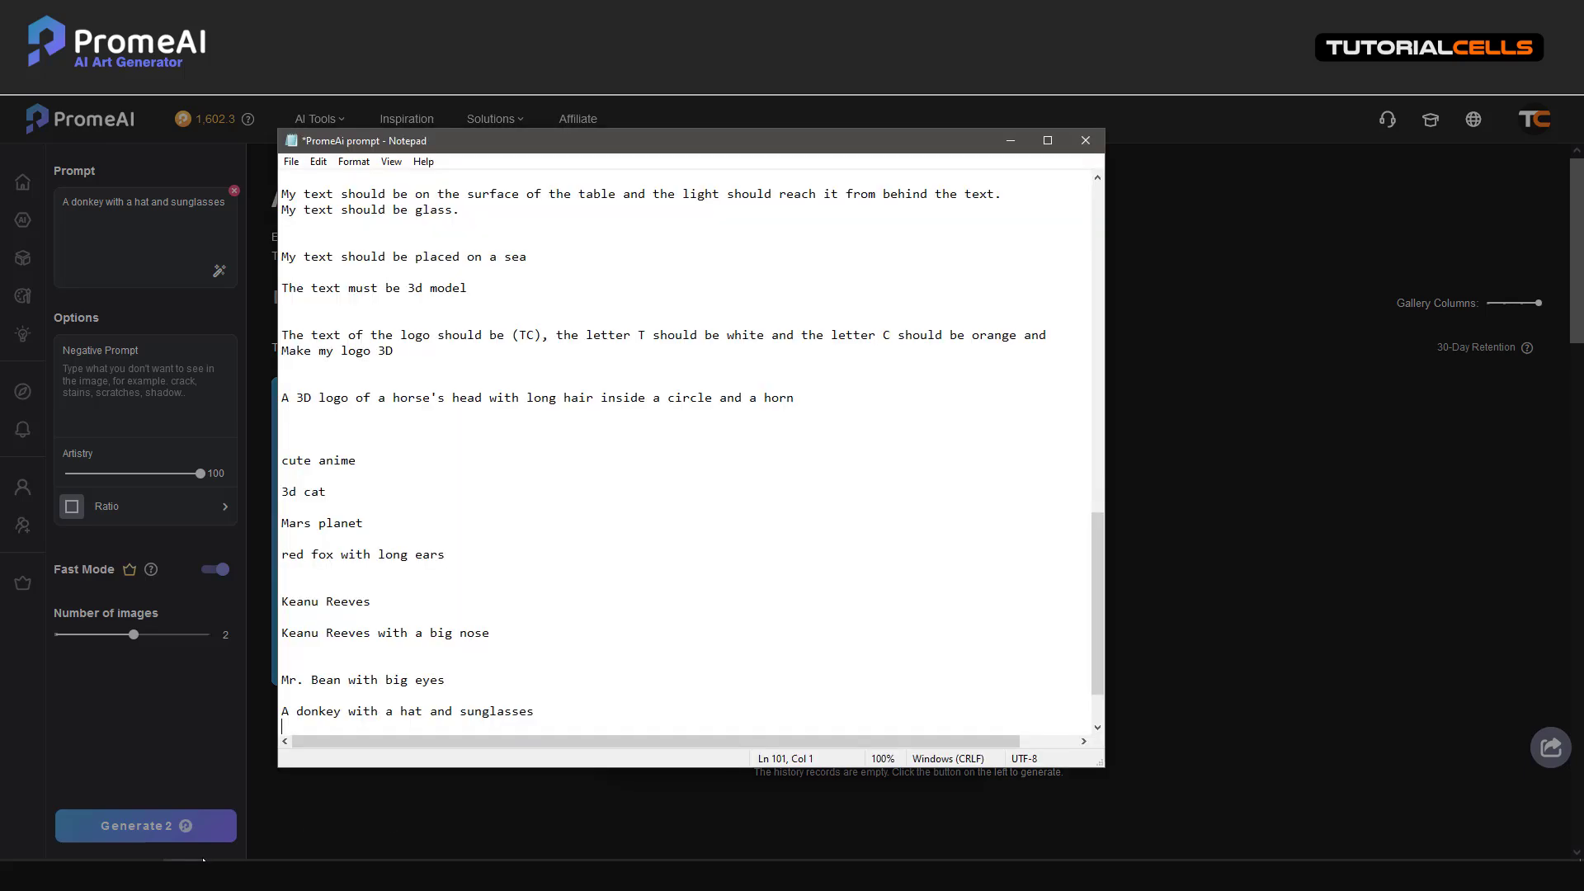
{"action": "left_click_drag", "start_coordinate": [448, 690], "coordinate": [281, 681]}
{"action": "key", "text": "ctrl+c"}
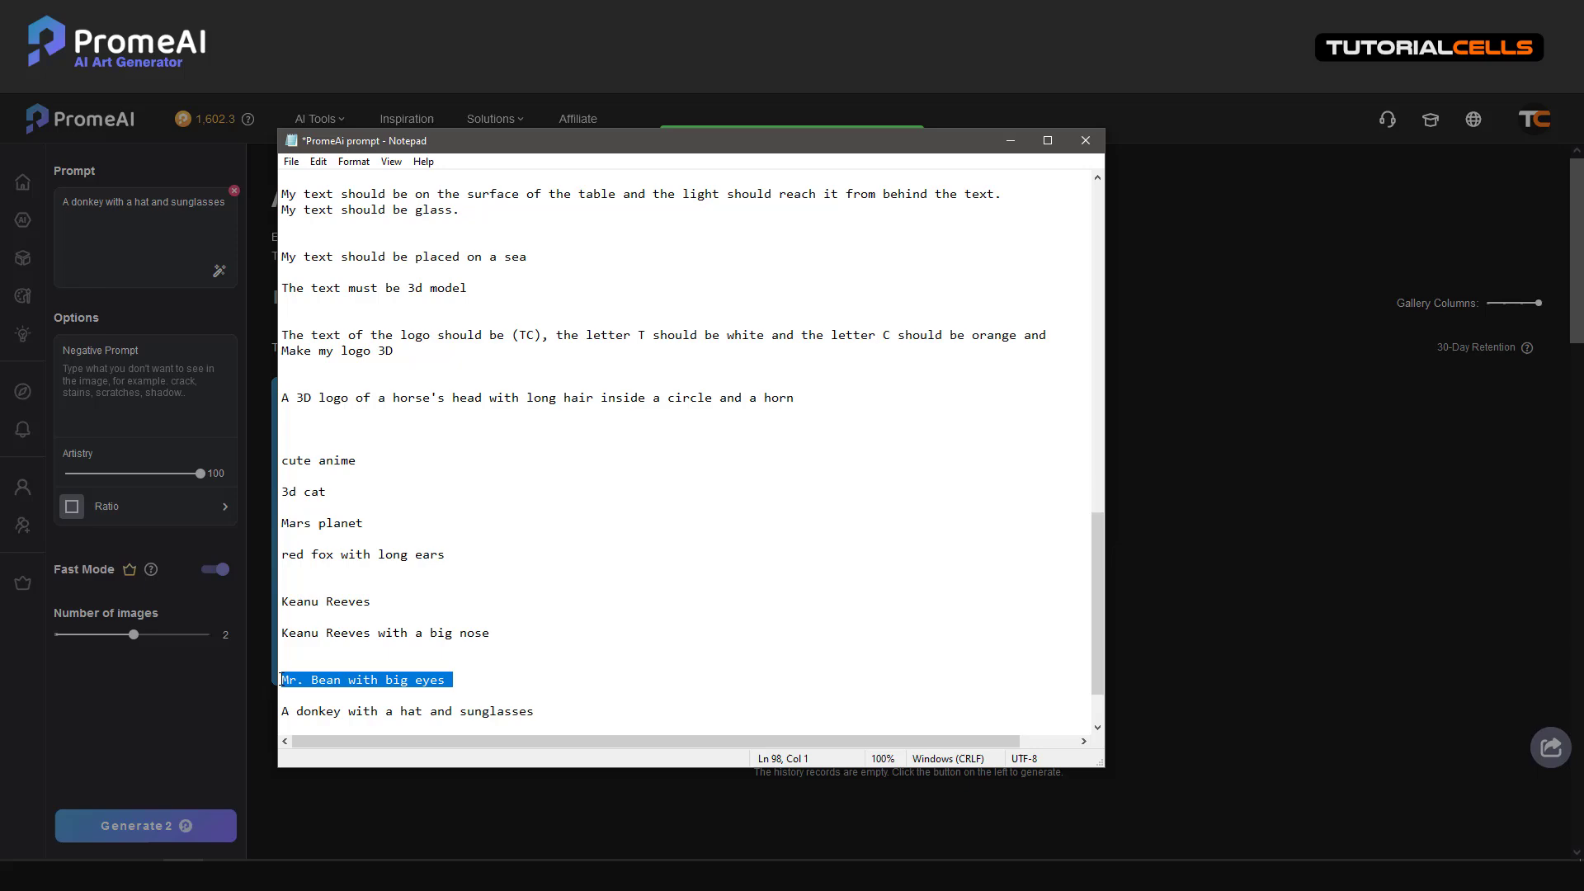
{"action": "left_click", "coordinate": [147, 244]}
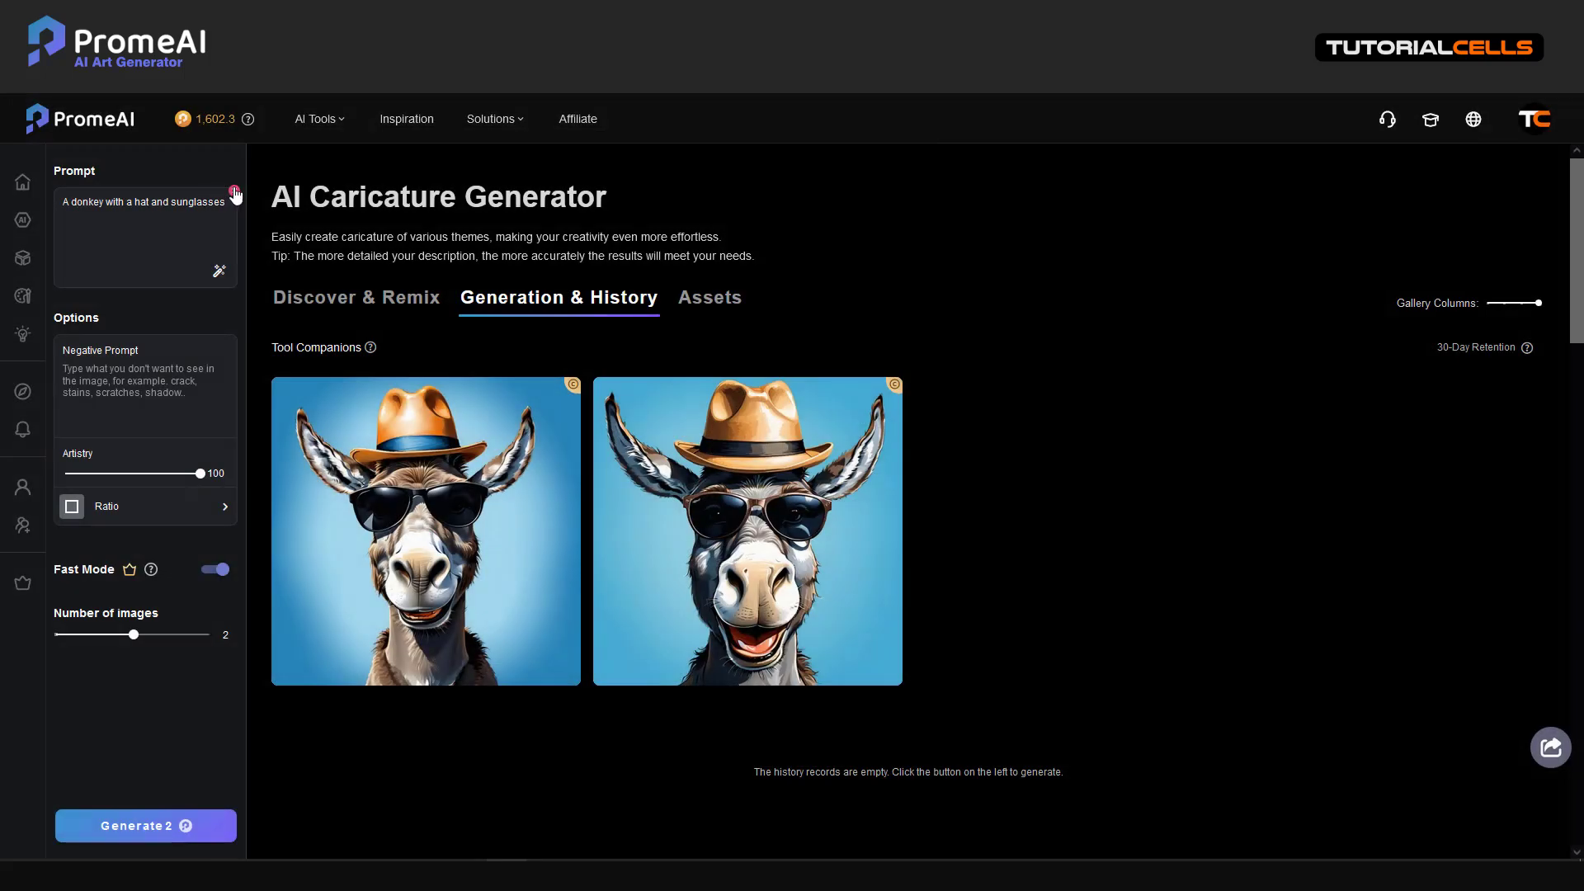
{"action": "key", "text": "ctrl+a"}
{"action": "key", "text": "BackSpace"}
{"action": "key", "text": "ctrl+v"}
{"action": "left_click", "coordinate": [123, 822]}
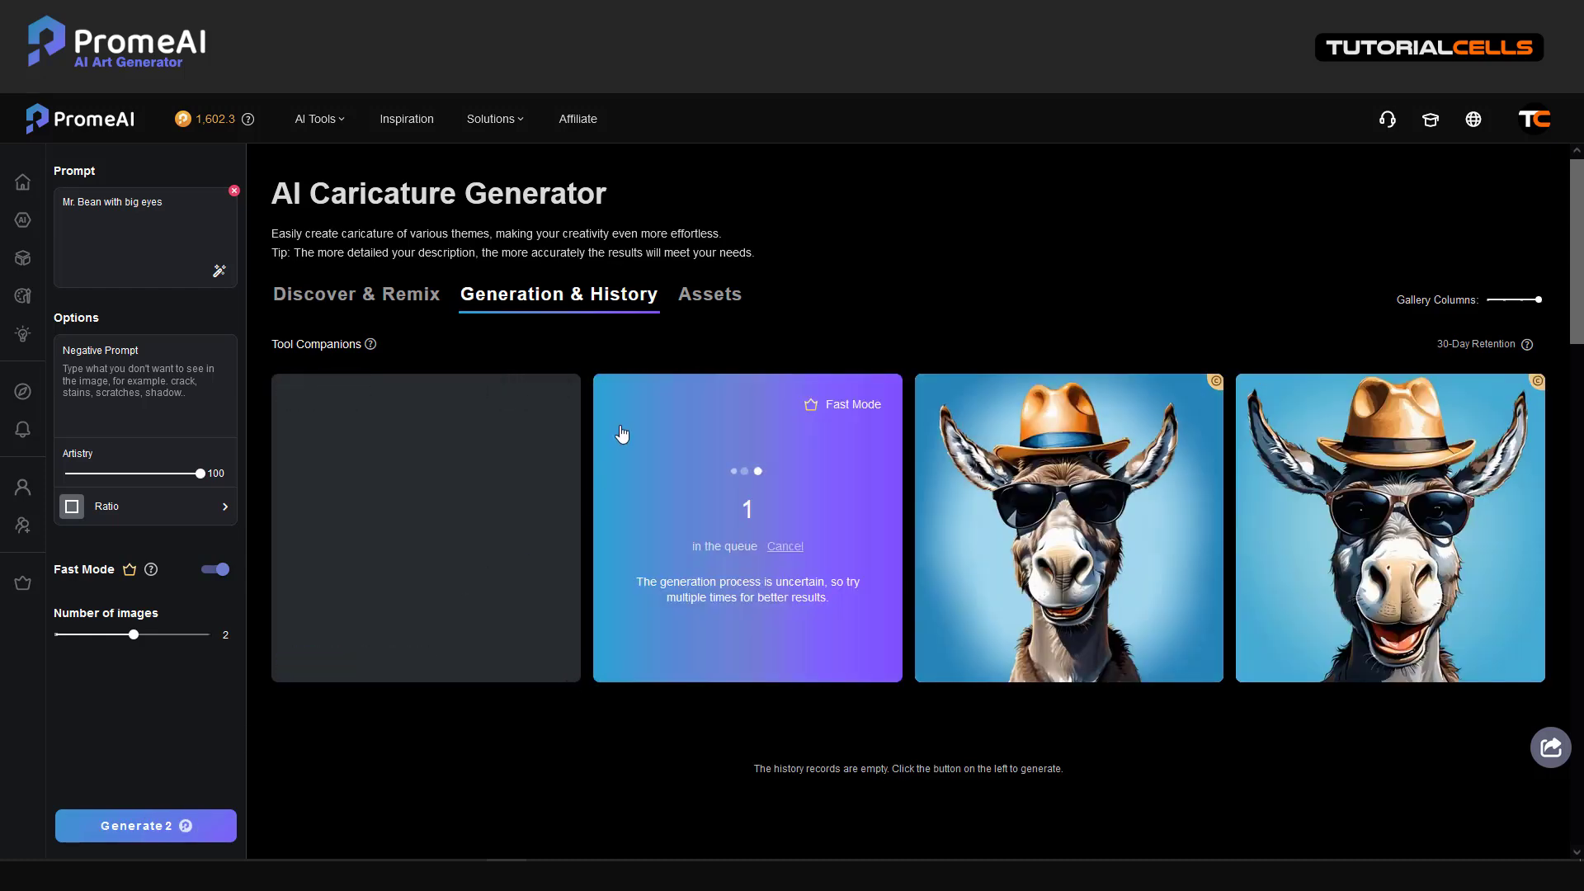
{"action": "mouse_move", "coordinate": [949, 399]}
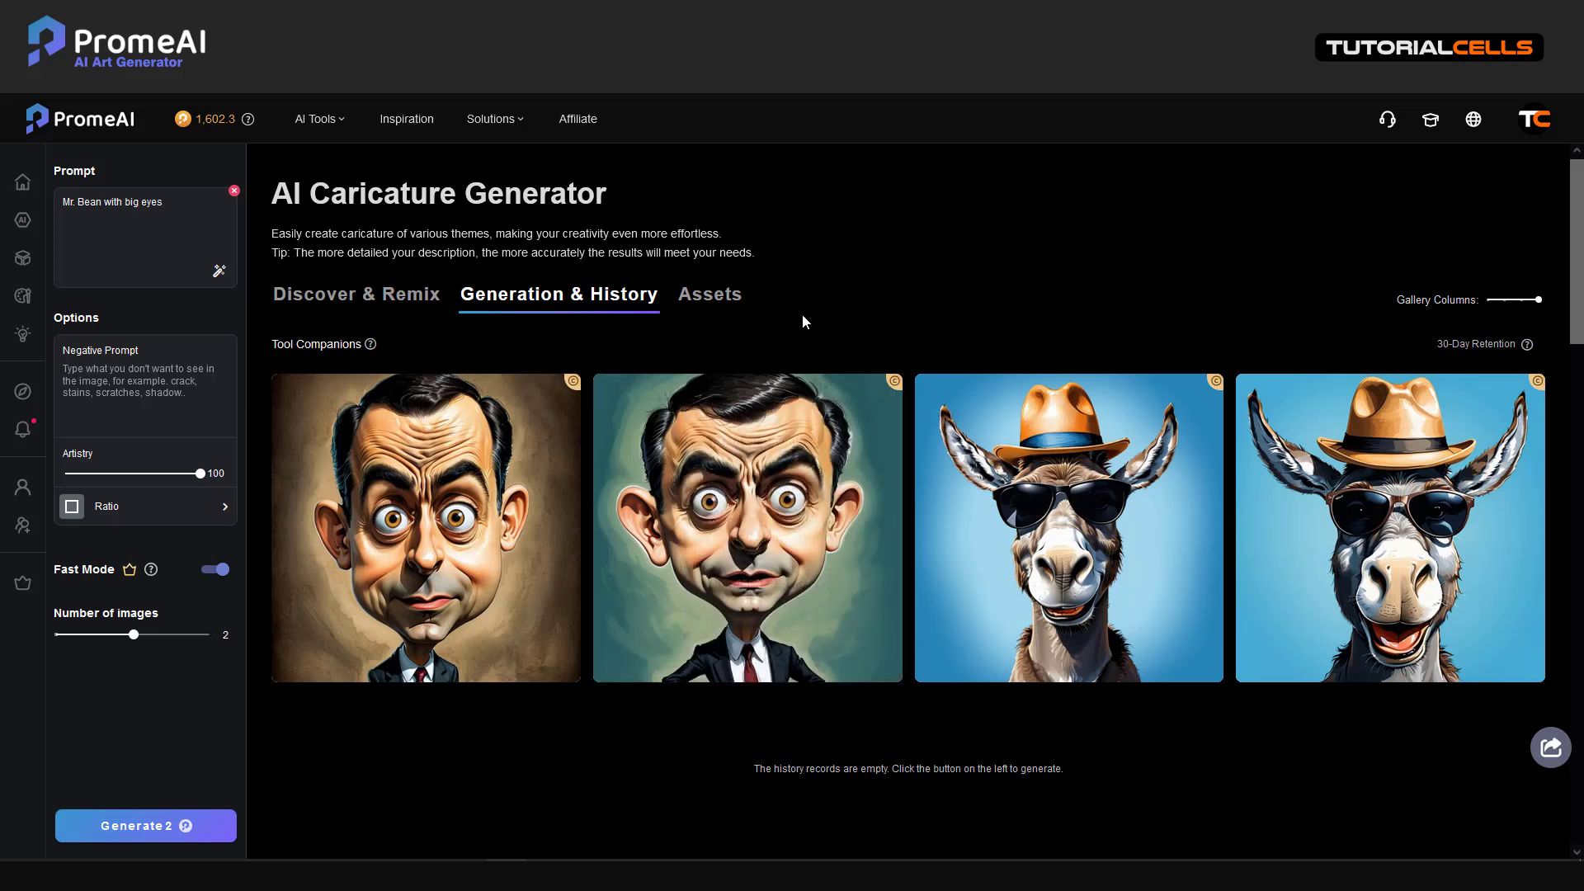
In Notepad, extend the Keanu Reeves line with ' and long hair'.
{"action": "key", "text": "alt+Tab"}
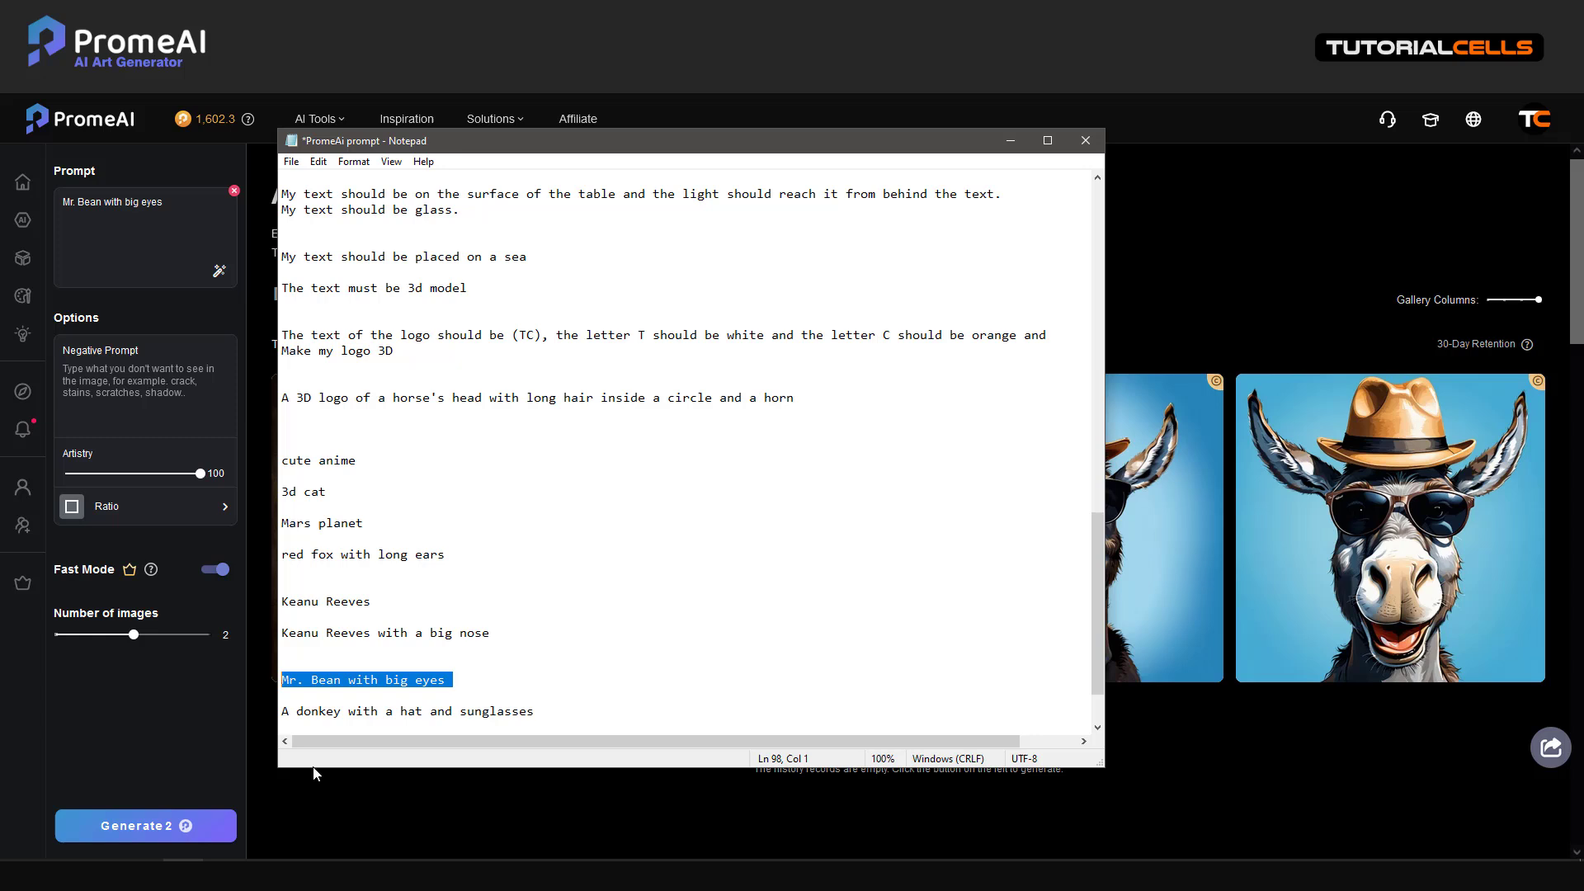
{"action": "left_click_drag", "start_coordinate": [516, 629], "coordinate": [278, 637]}
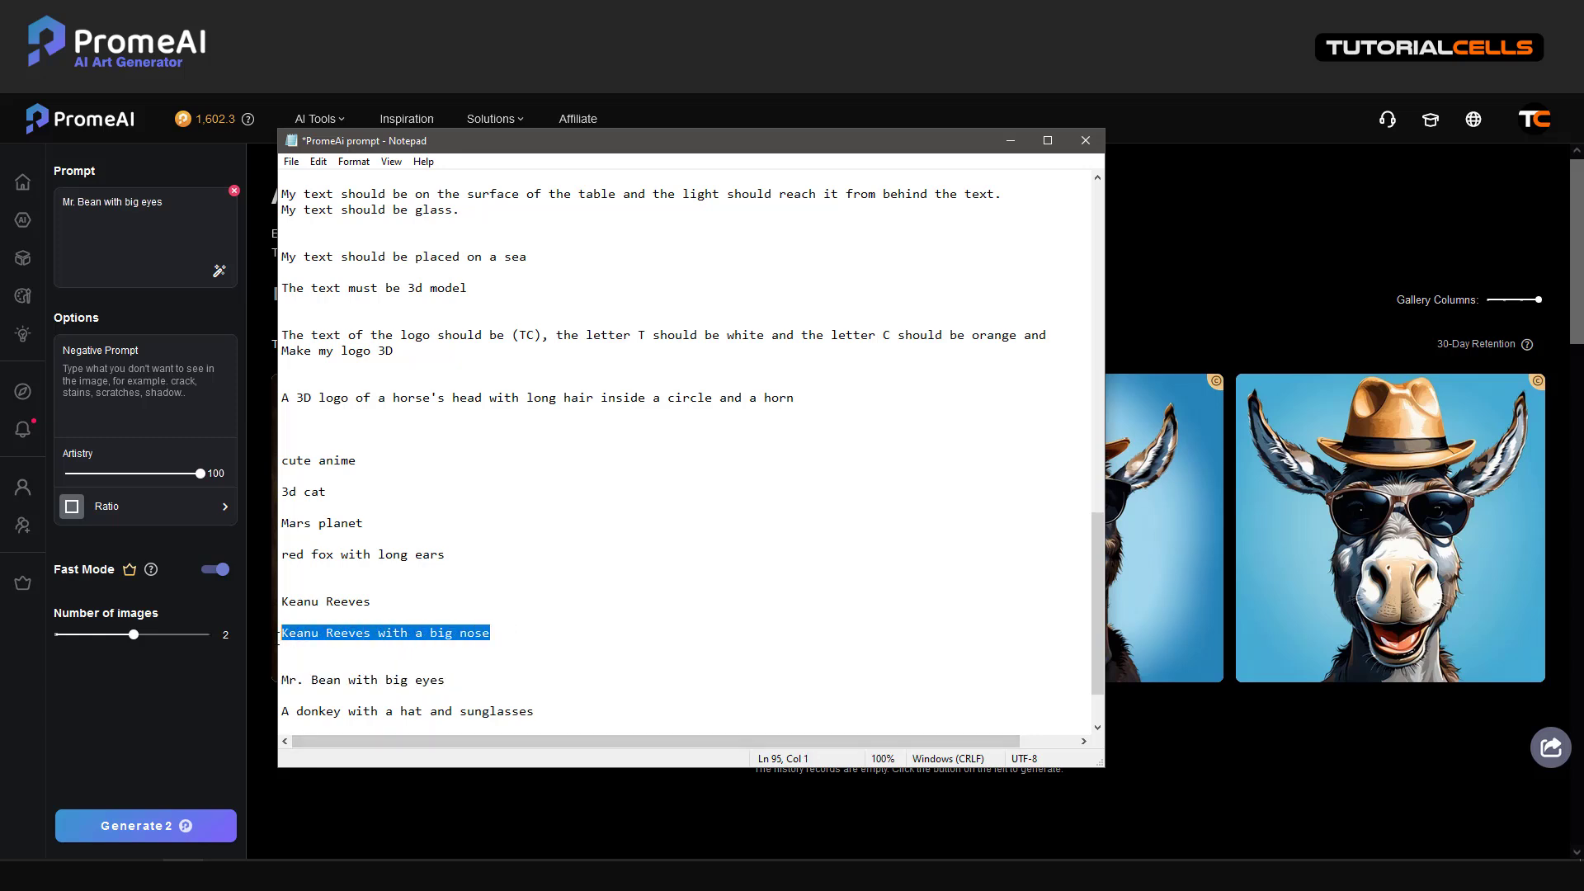
{"action": "left_click", "coordinate": [526, 656]}
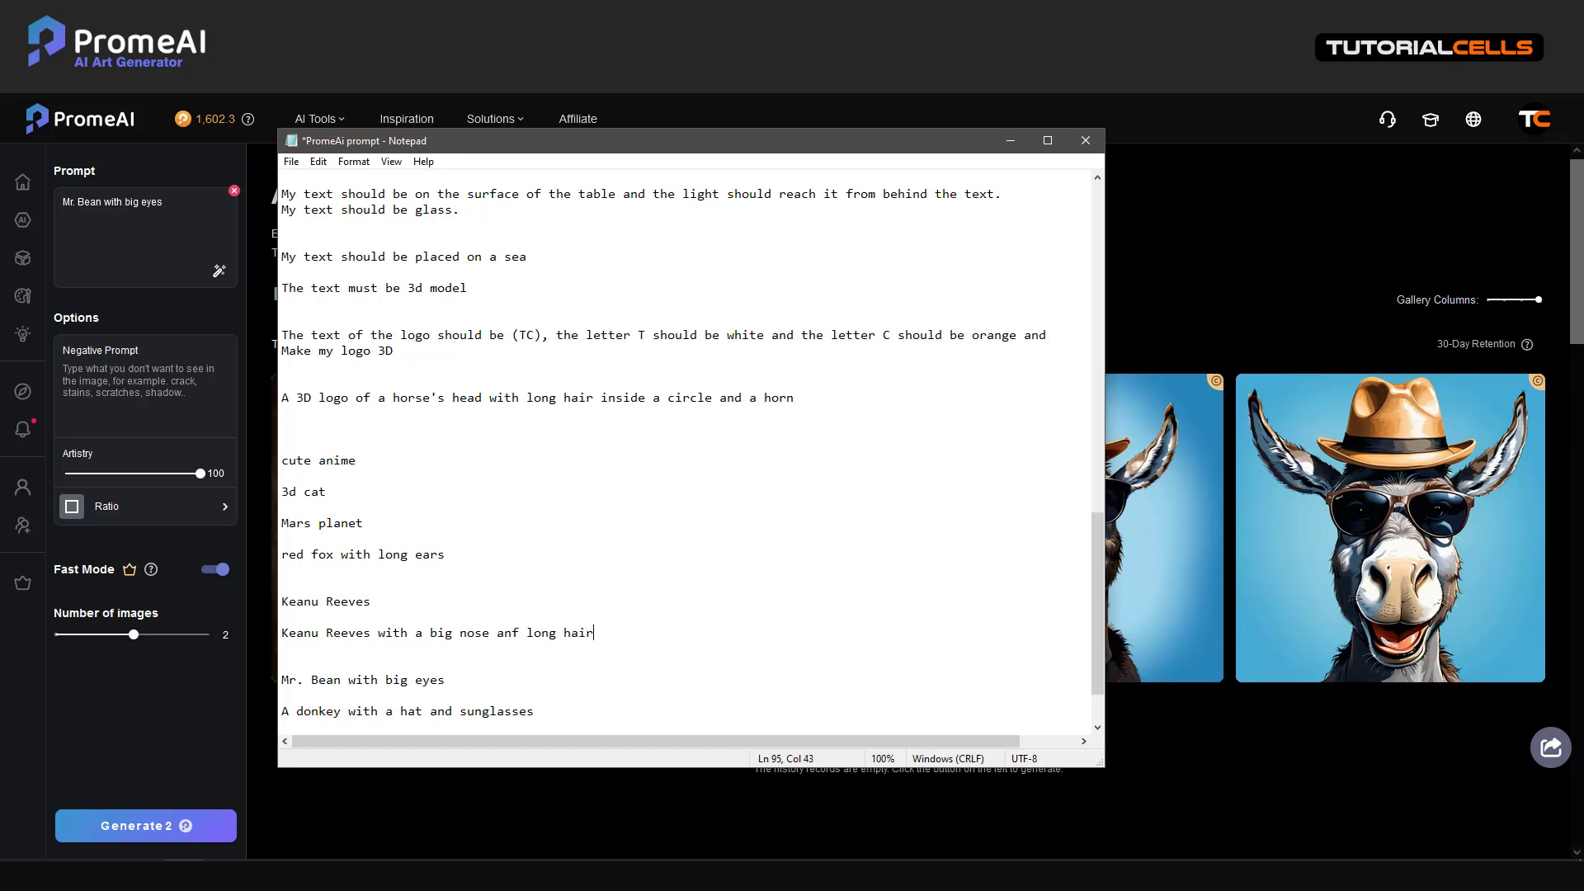
Paste 'Keanu Reeves with a big nose and long hair' into PromeAI's Prompt box, replacing Mr. Bean.
{"action": "left_click_drag", "start_coordinate": [608, 627], "coordinate": [281, 635]}
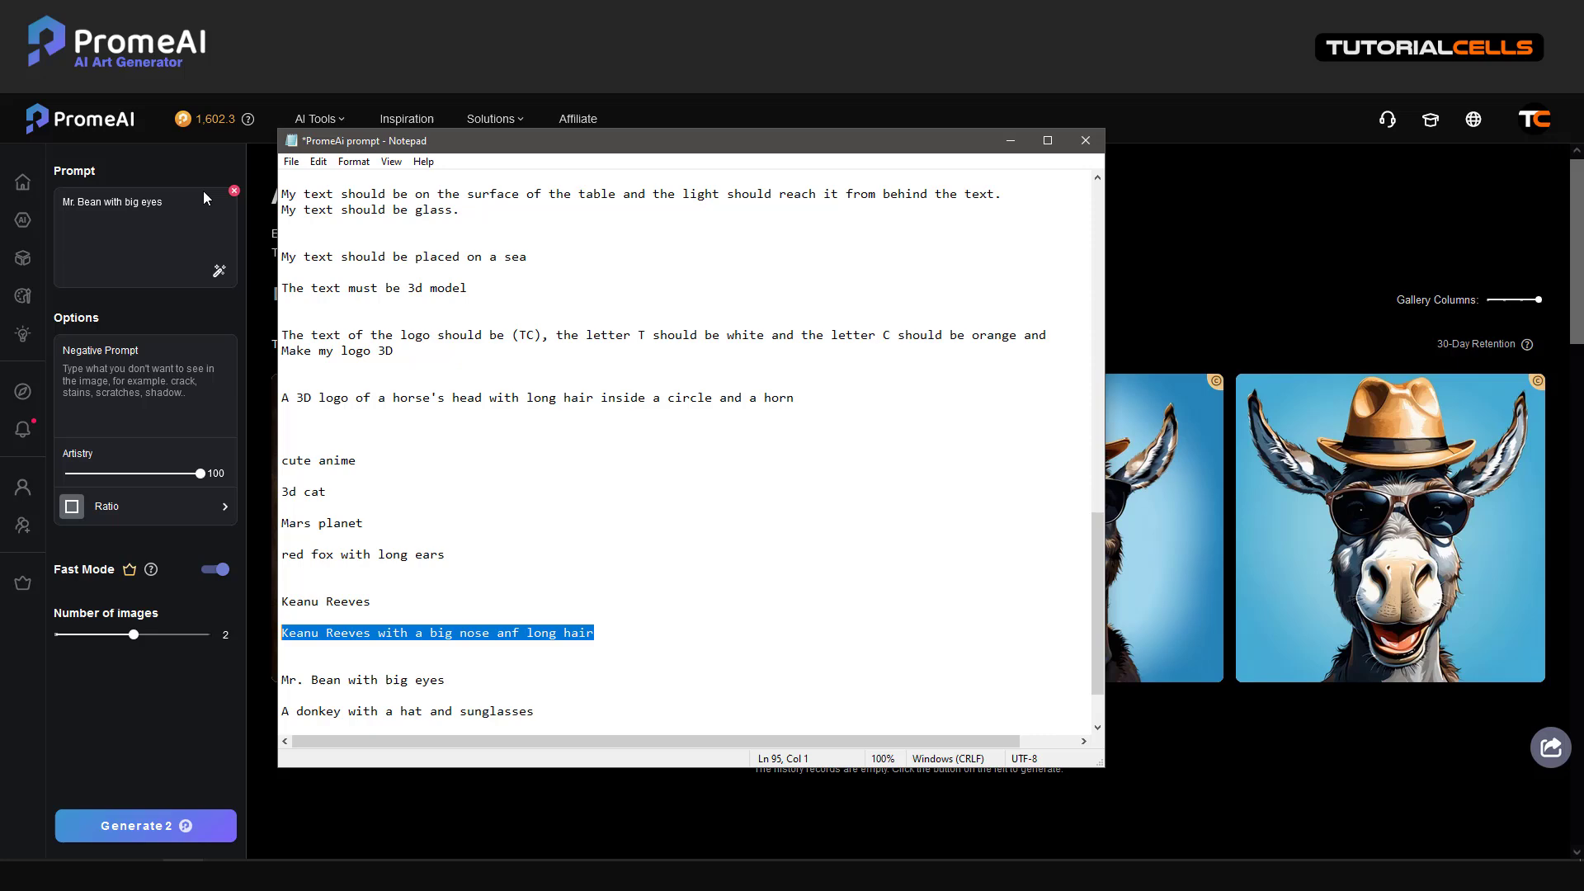
{"action": "key", "text": "ctrl+c"}
{"action": "left_click", "coordinate": [235, 191]}
{"action": "left_click", "coordinate": [169, 224]}
{"action": "key", "text": "ctrl+v"}
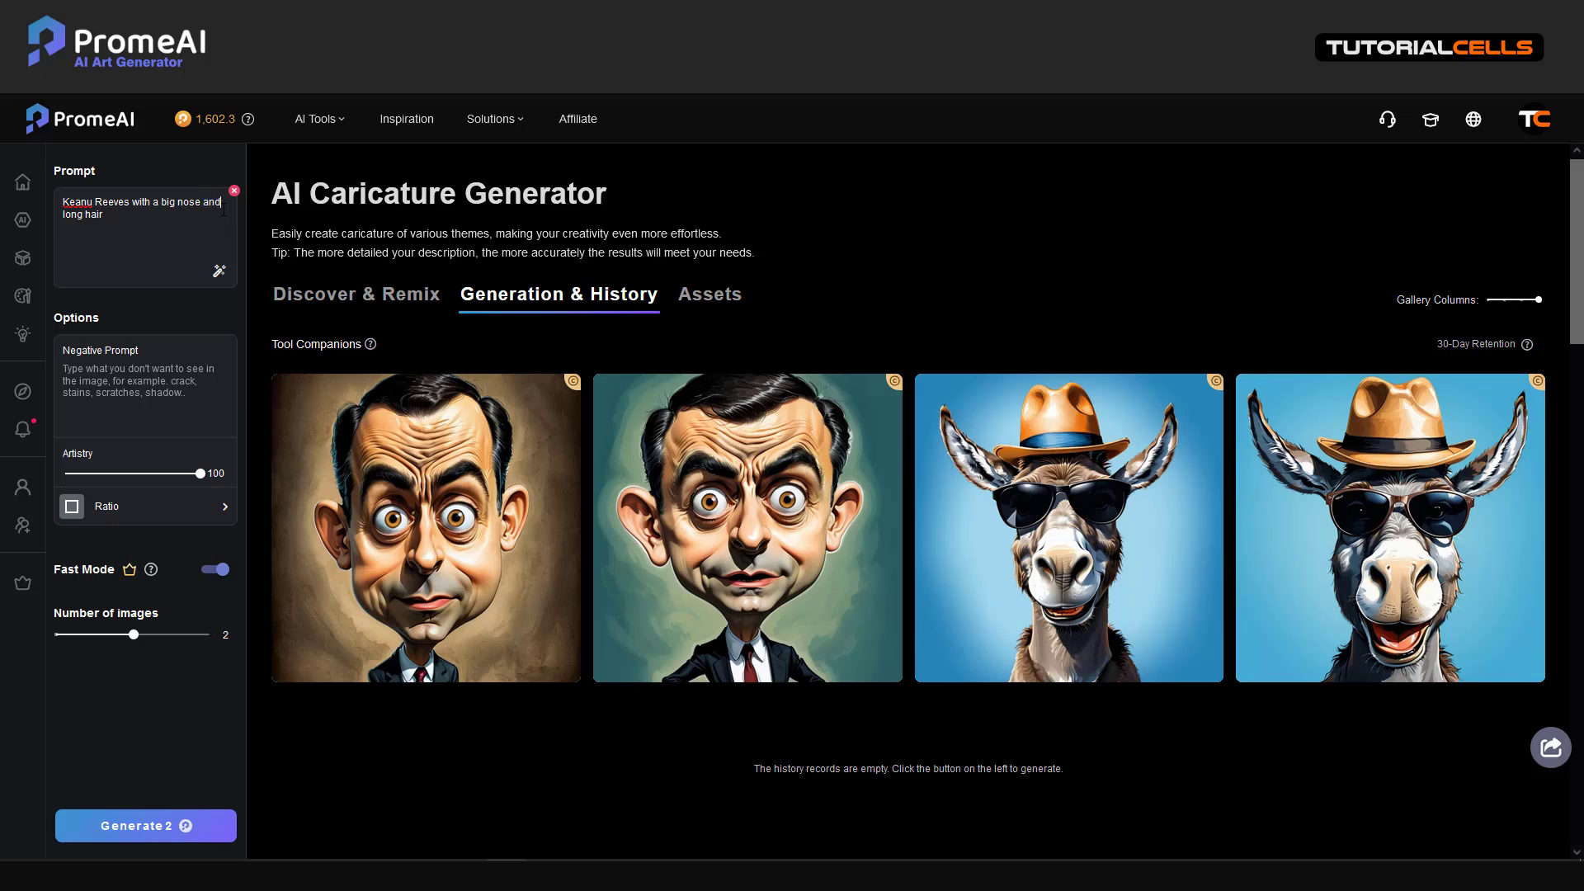
Generate two long-haired Keanu Reeves caricatures, then clear the prompt and return to Notepad.
{"action": "left_click", "coordinate": [145, 825]}
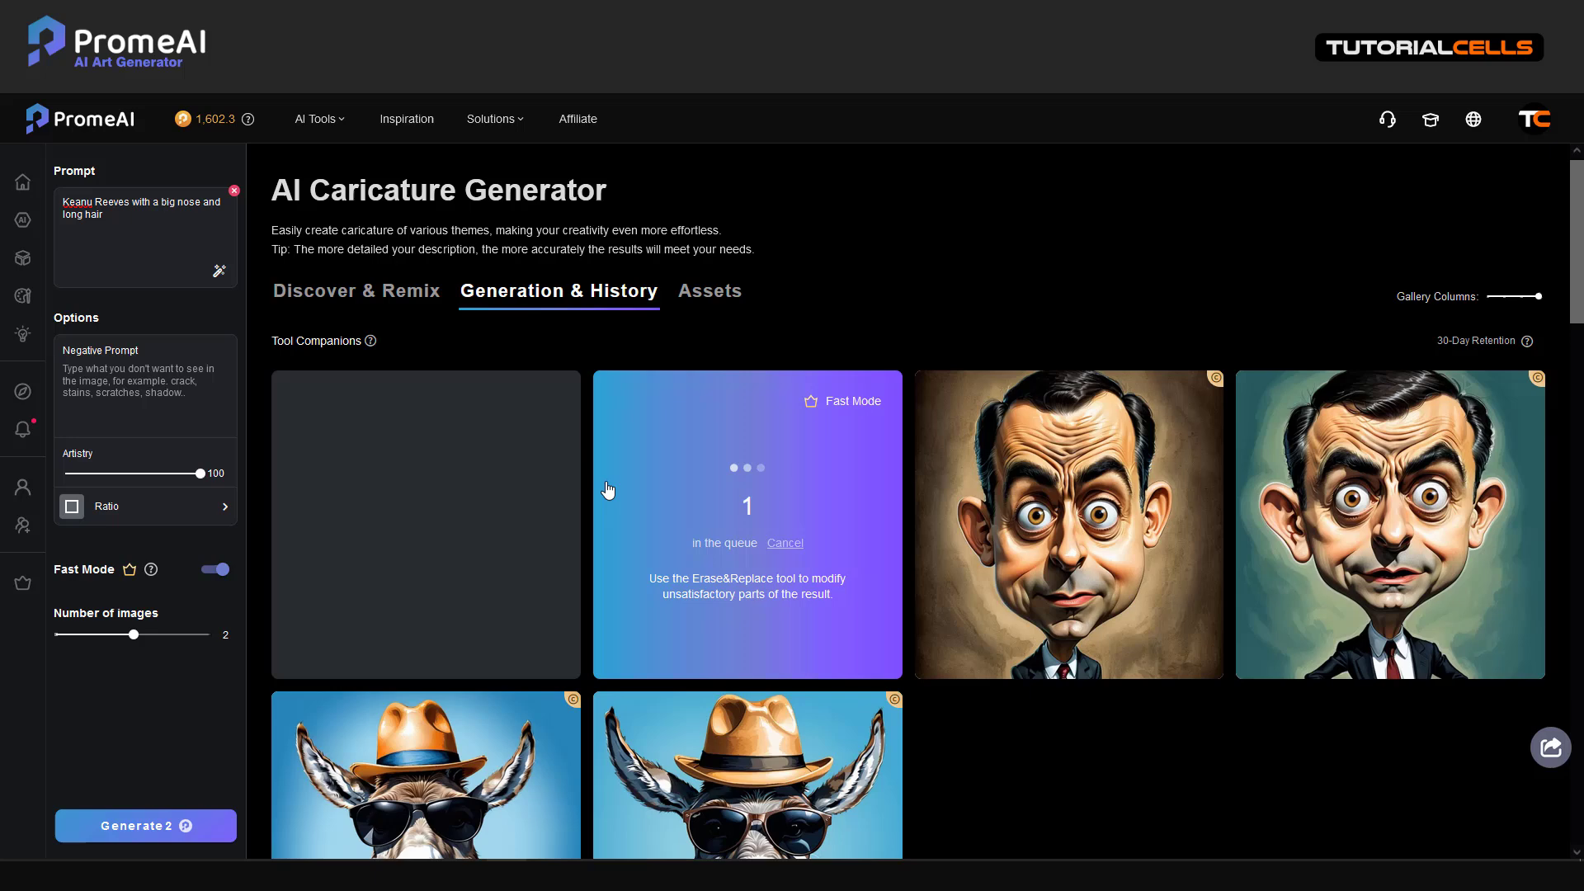
{"action": "mouse_move", "coordinate": [1026, 409]}
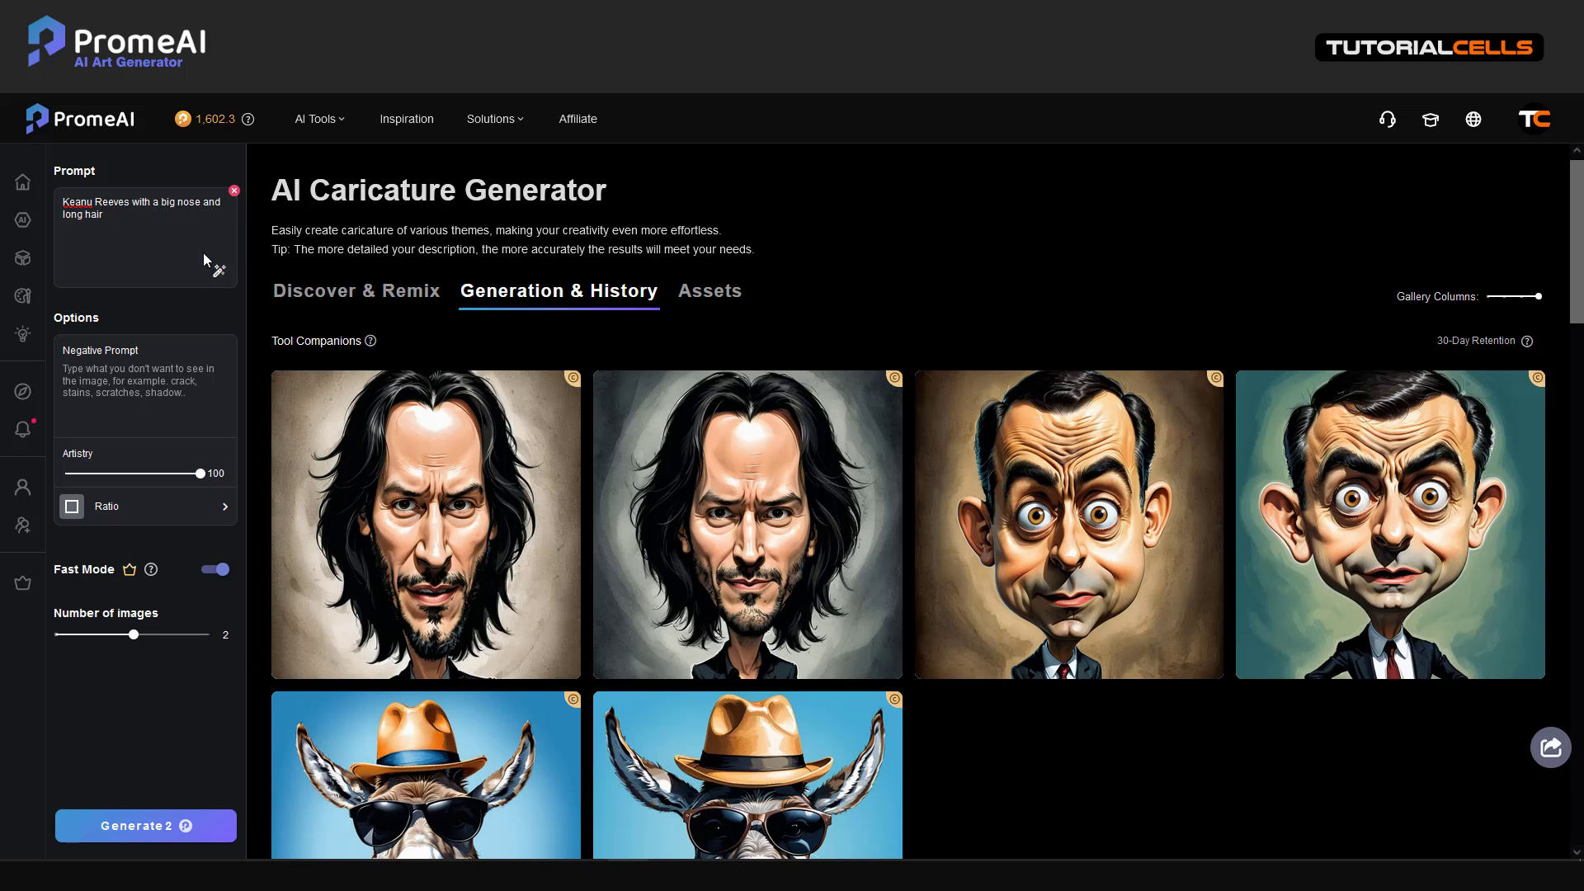
{"action": "left_click", "coordinate": [234, 191]}
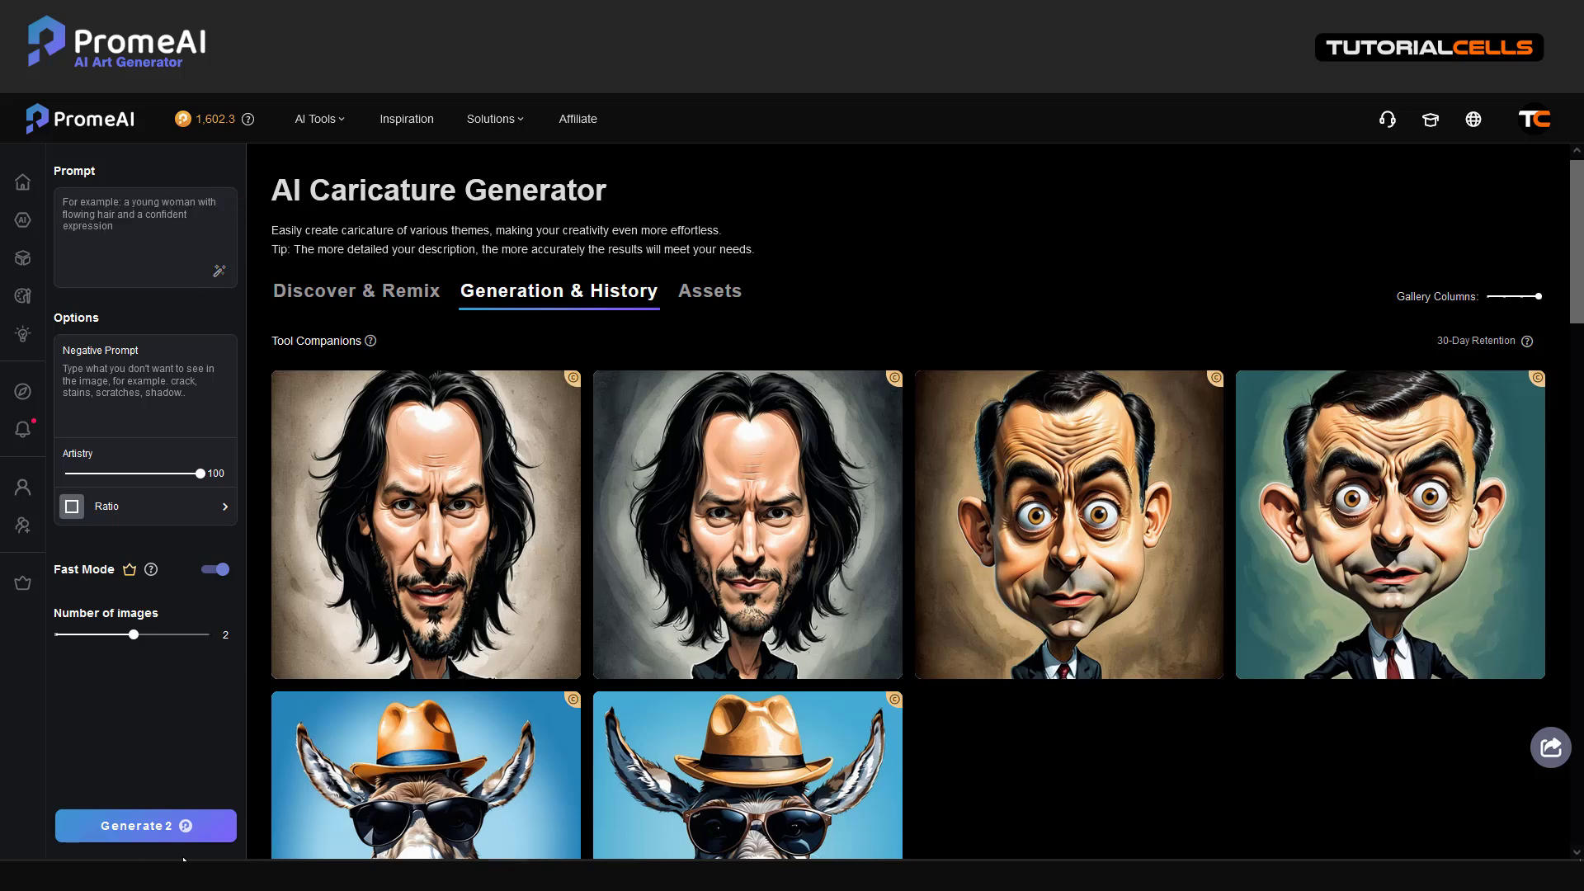
{"action": "key", "text": "alt+Tab"}
Paste the donkey in orange hat and sunglasses on a sunny beach prompt and generate two caricatures.
{"action": "left_click", "coordinate": [355, 711]}
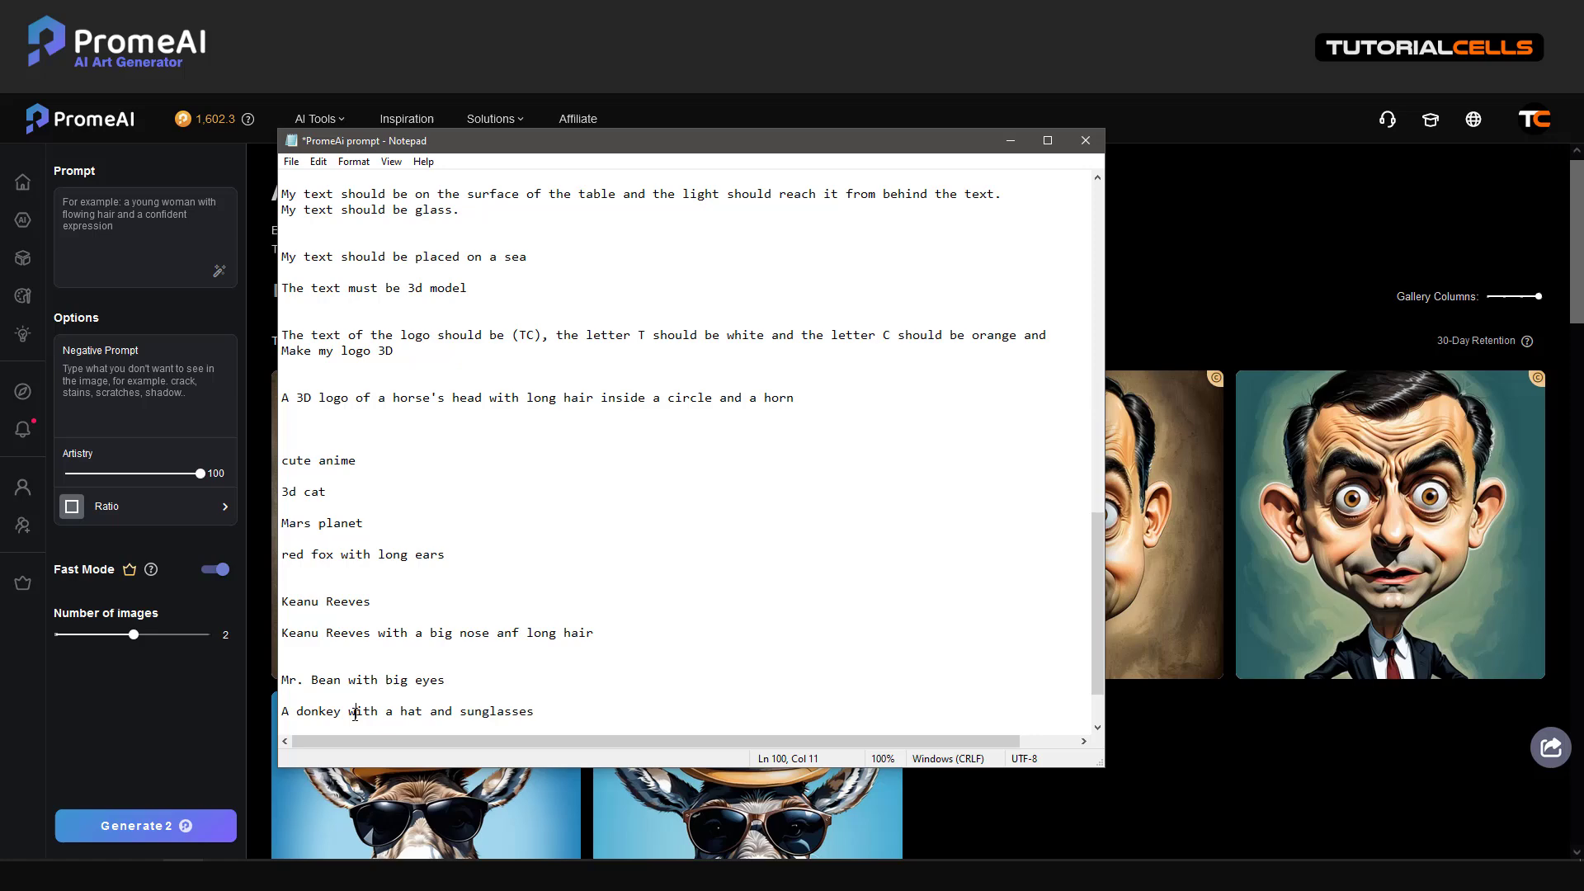
{"action": "left_click_drag", "start_coordinate": [433, 726], "coordinate": [244, 702]}
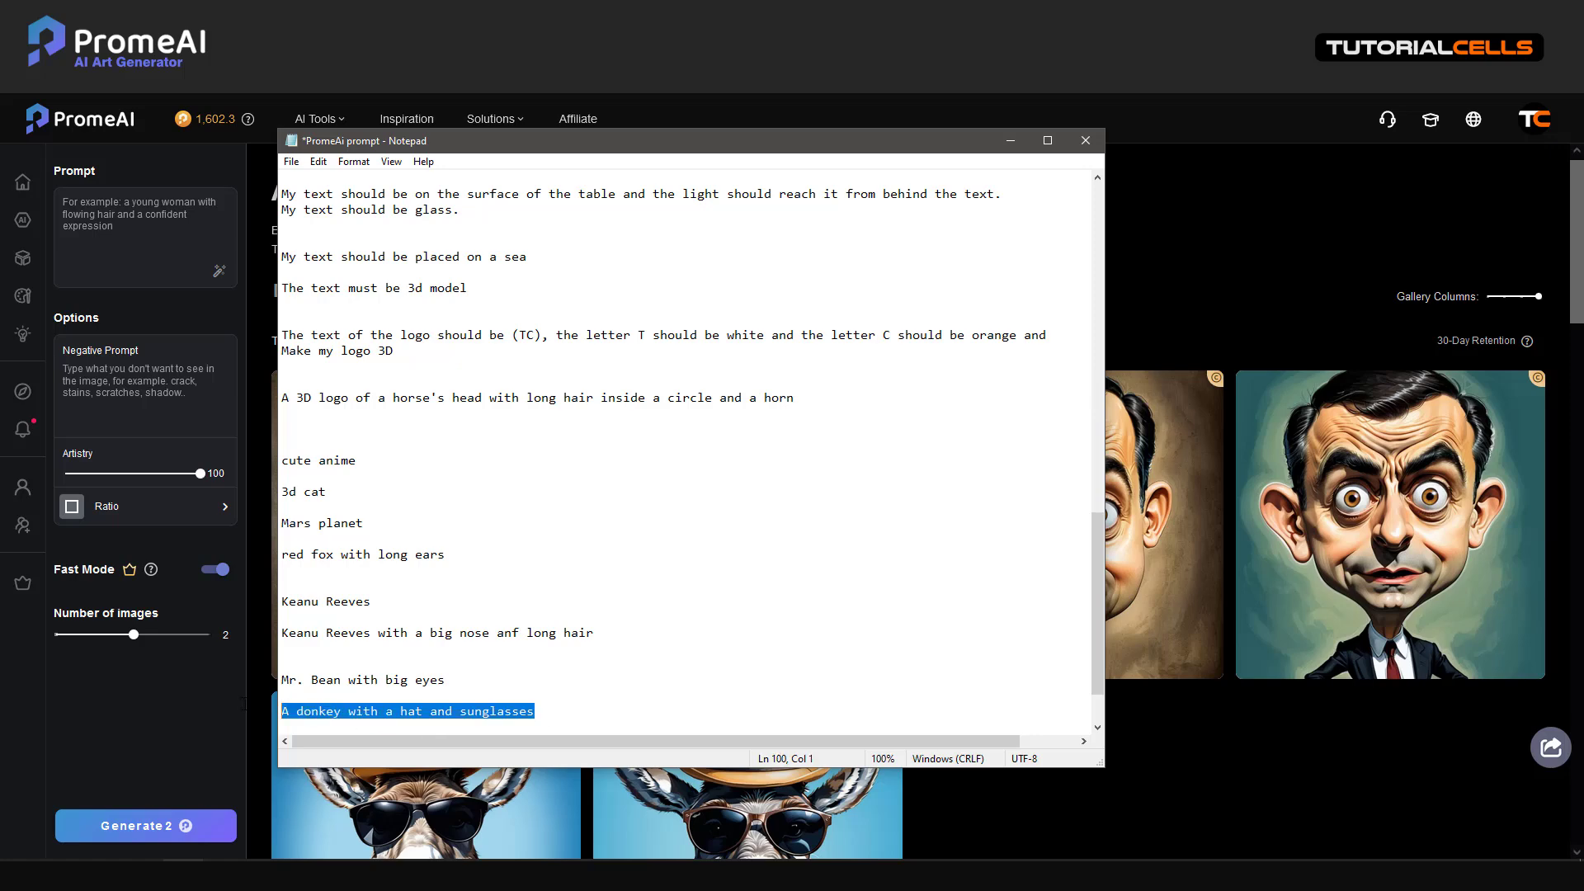
{"action": "left_click", "coordinate": [142, 244]}
{"action": "key", "text": "ctrl+v"}
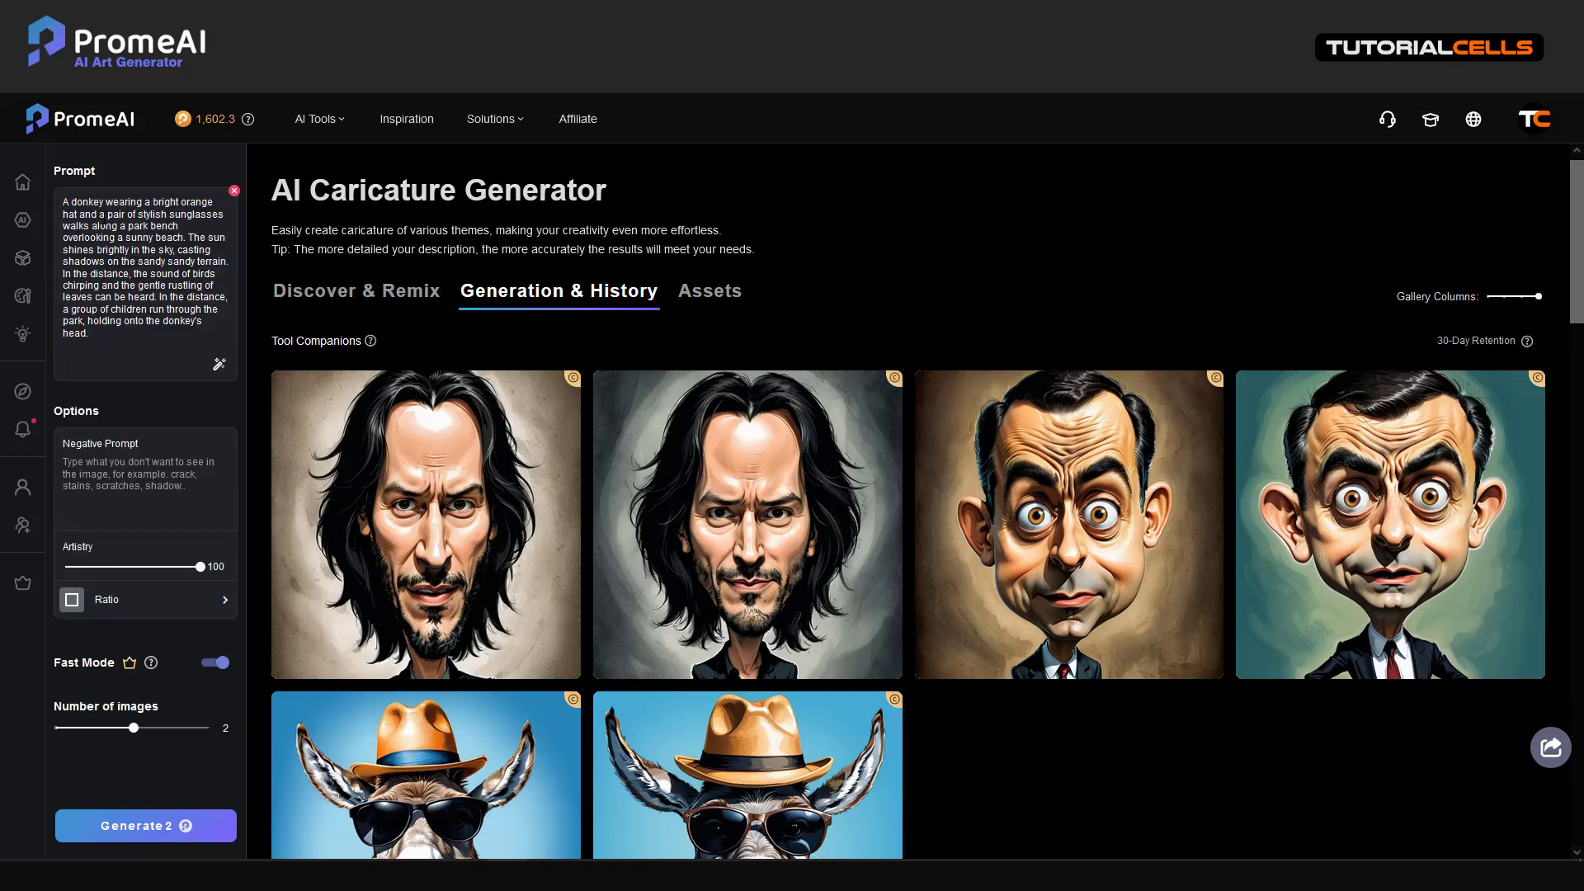
{"action": "left_click", "coordinate": [151, 833]}
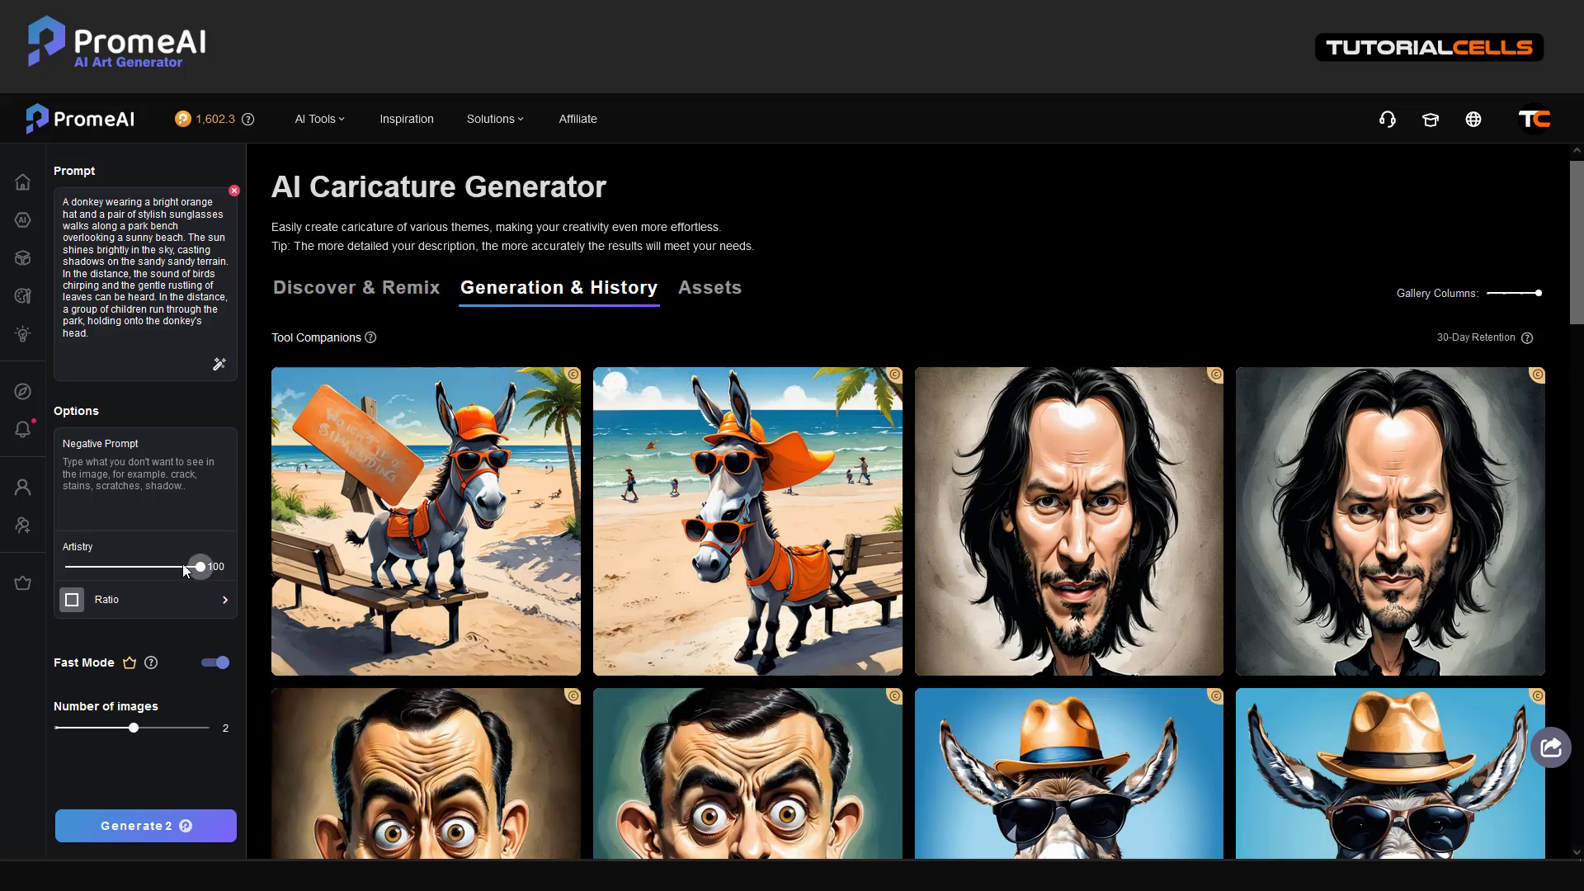
Set Artistry to 0, generate two more beach-donkey caricatures, and clear the prompt.
{"action": "left_click_drag", "start_coordinate": [181, 567], "coordinate": [107, 575]}
{"action": "left_click", "coordinate": [167, 825]}
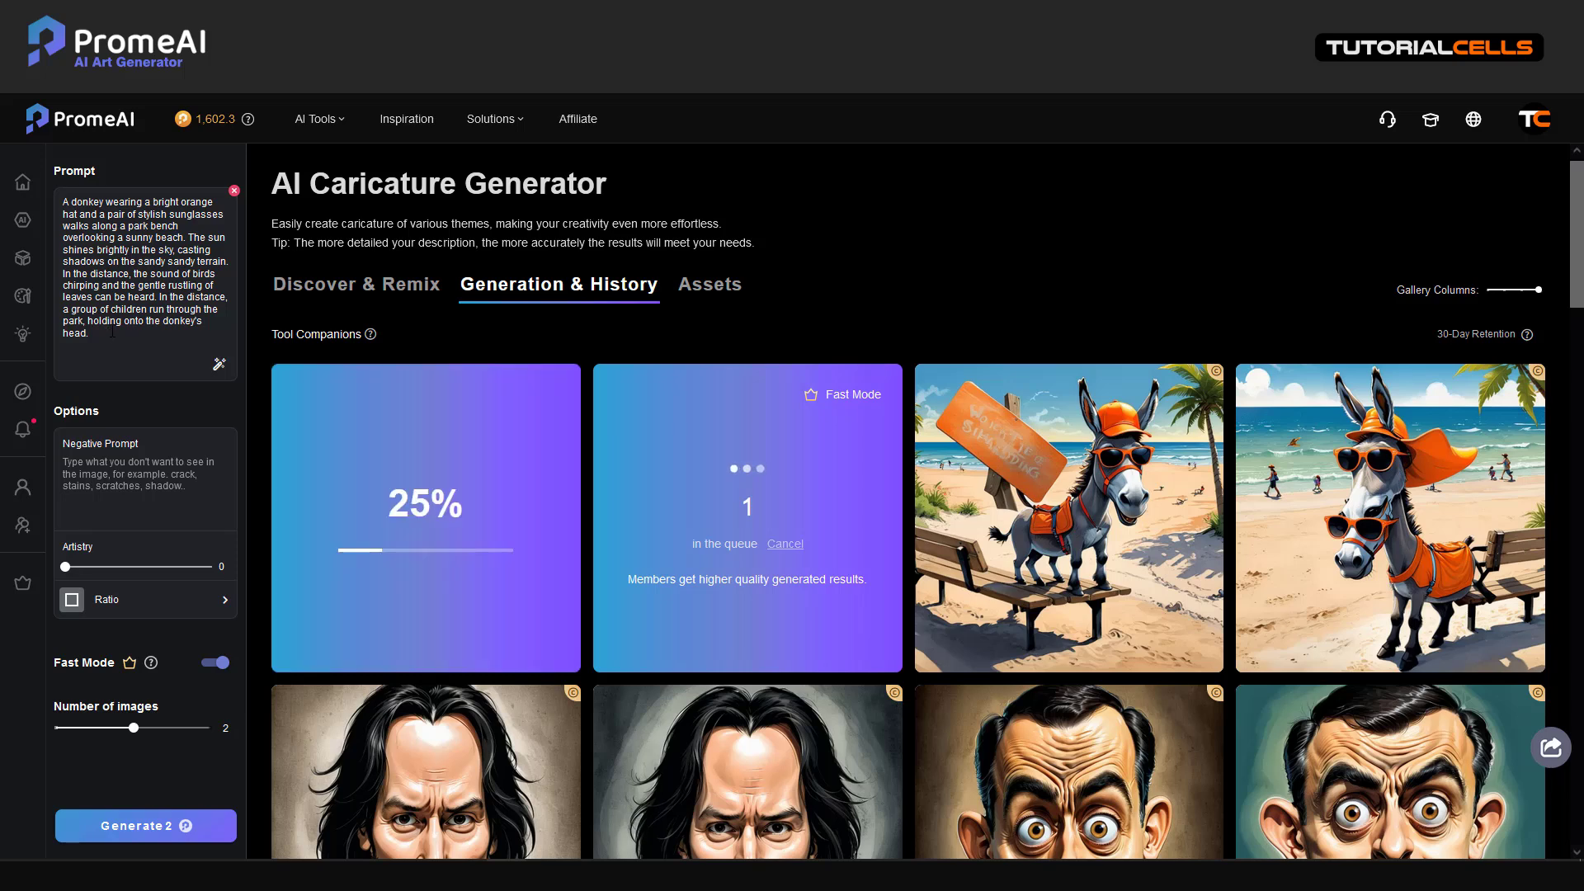
{"action": "mouse_move", "coordinate": [1143, 500]}
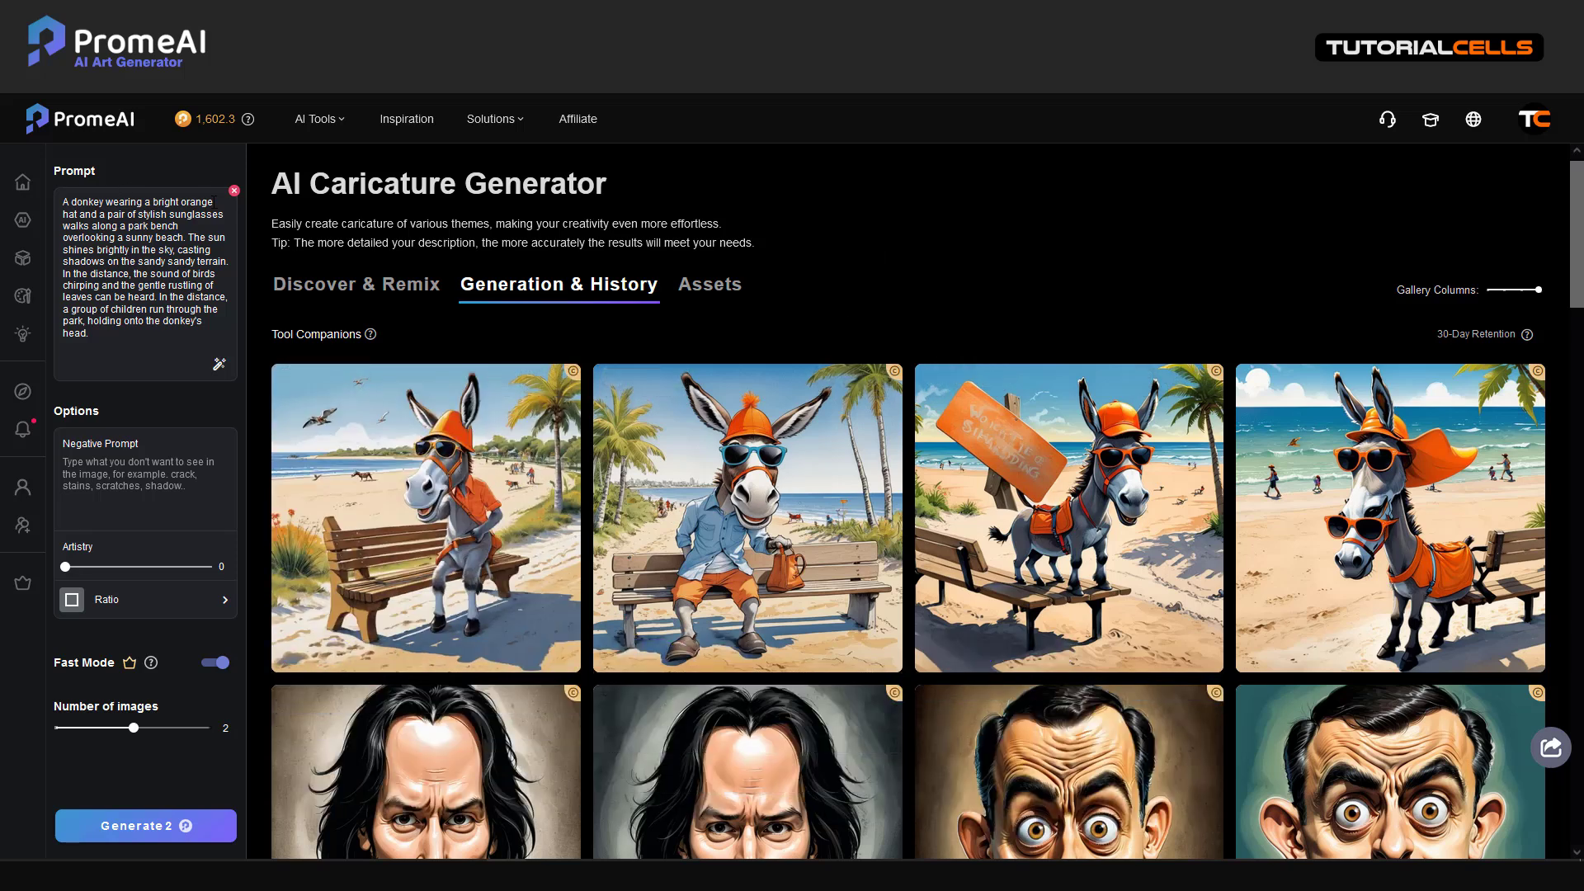
{"action": "left_click", "coordinate": [234, 191]}
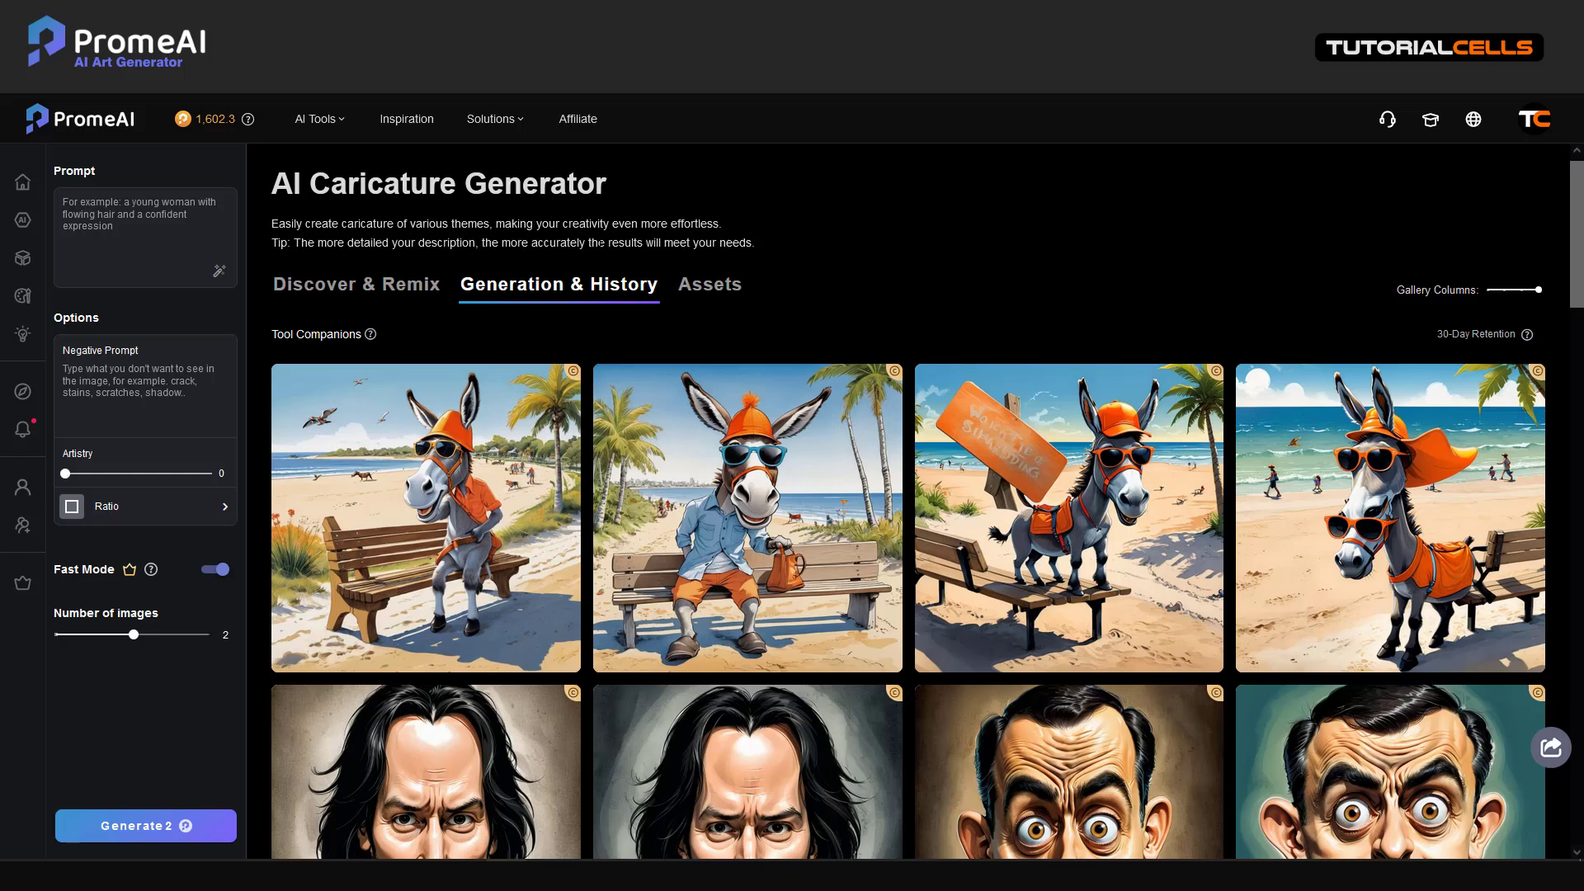
{"action": "scroll", "coordinate": [624, 532], "scroll_direction": "down", "scroll_amount": 14}
{"action": "scroll", "coordinate": [625, 532], "scroll_direction": "up", "scroll_amount": 7}
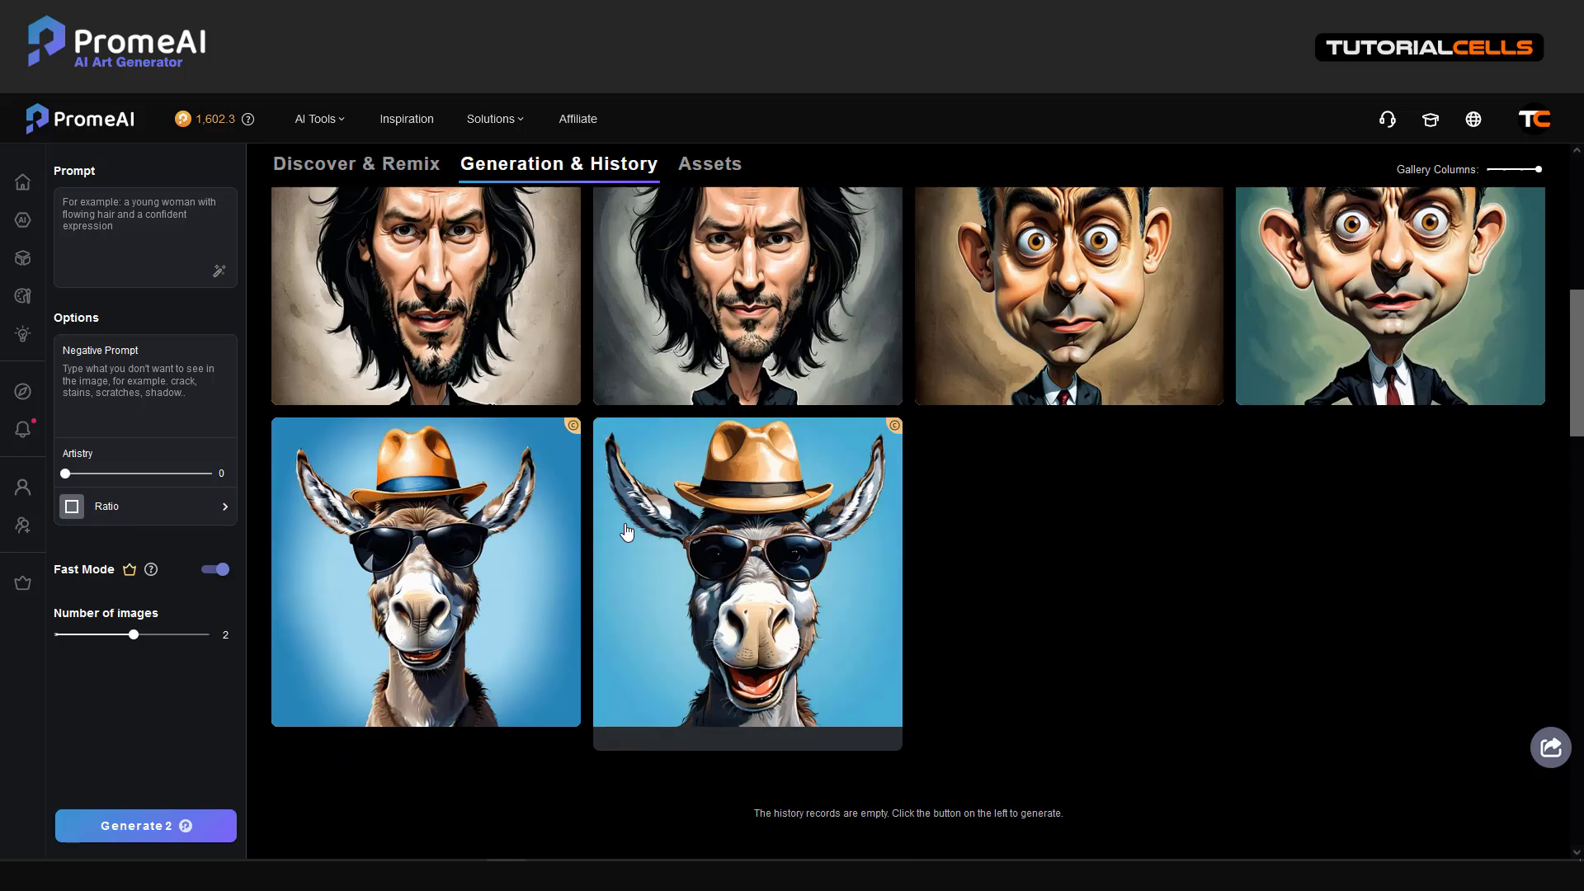
{"action": "scroll", "coordinate": [626, 532], "scroll_direction": "up", "scroll_amount": 6}
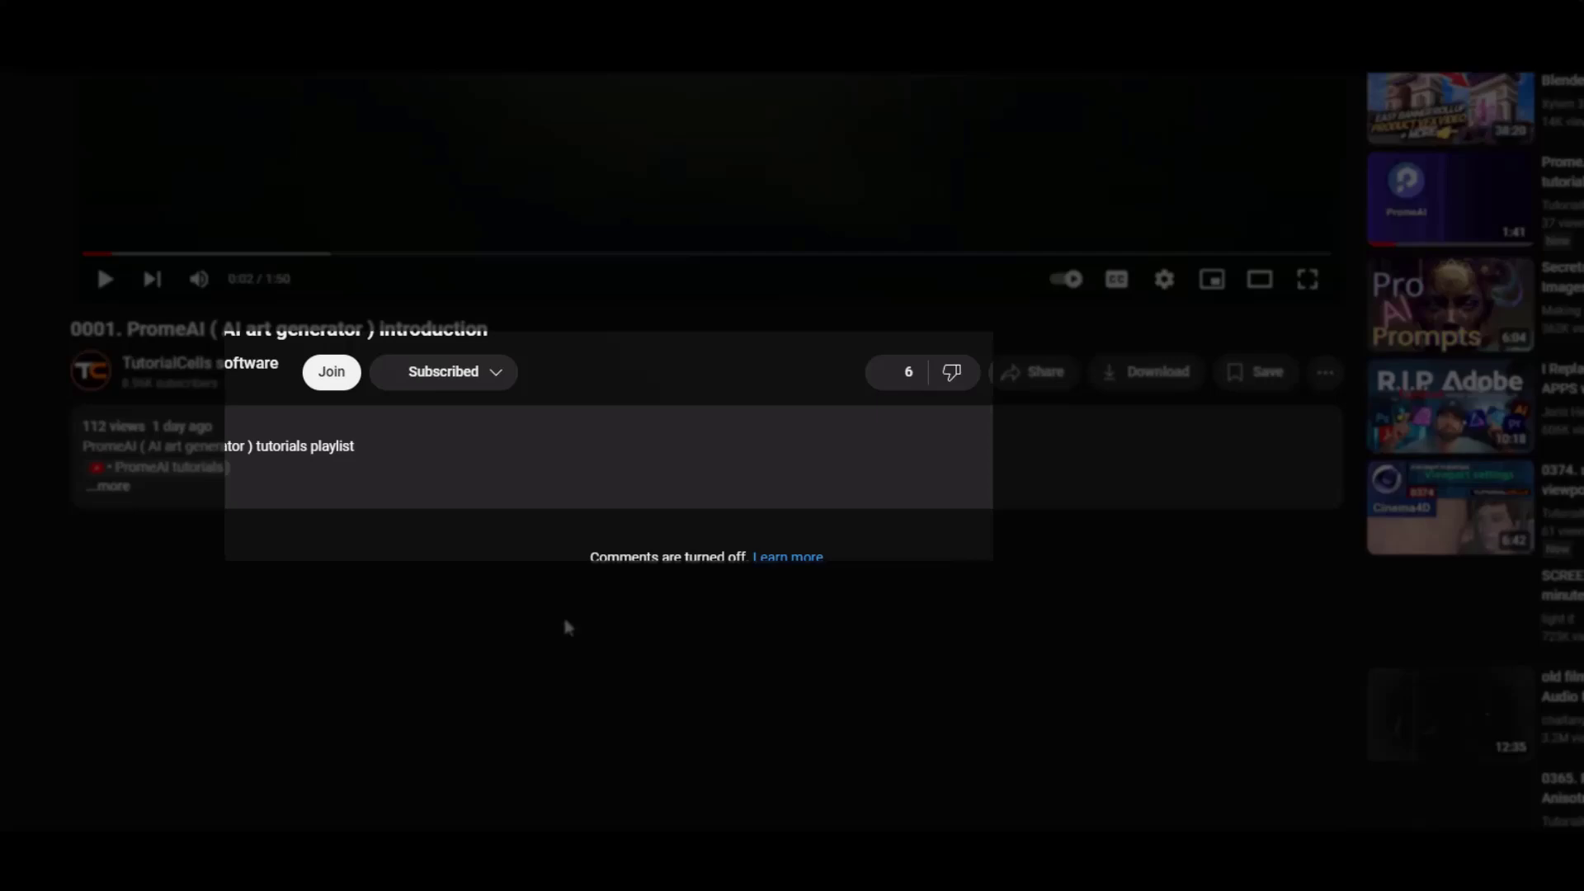
Follow the promeai.pro link in the video description and sign in with a Google account.
{"action": "left_click", "coordinate": [119, 488]}
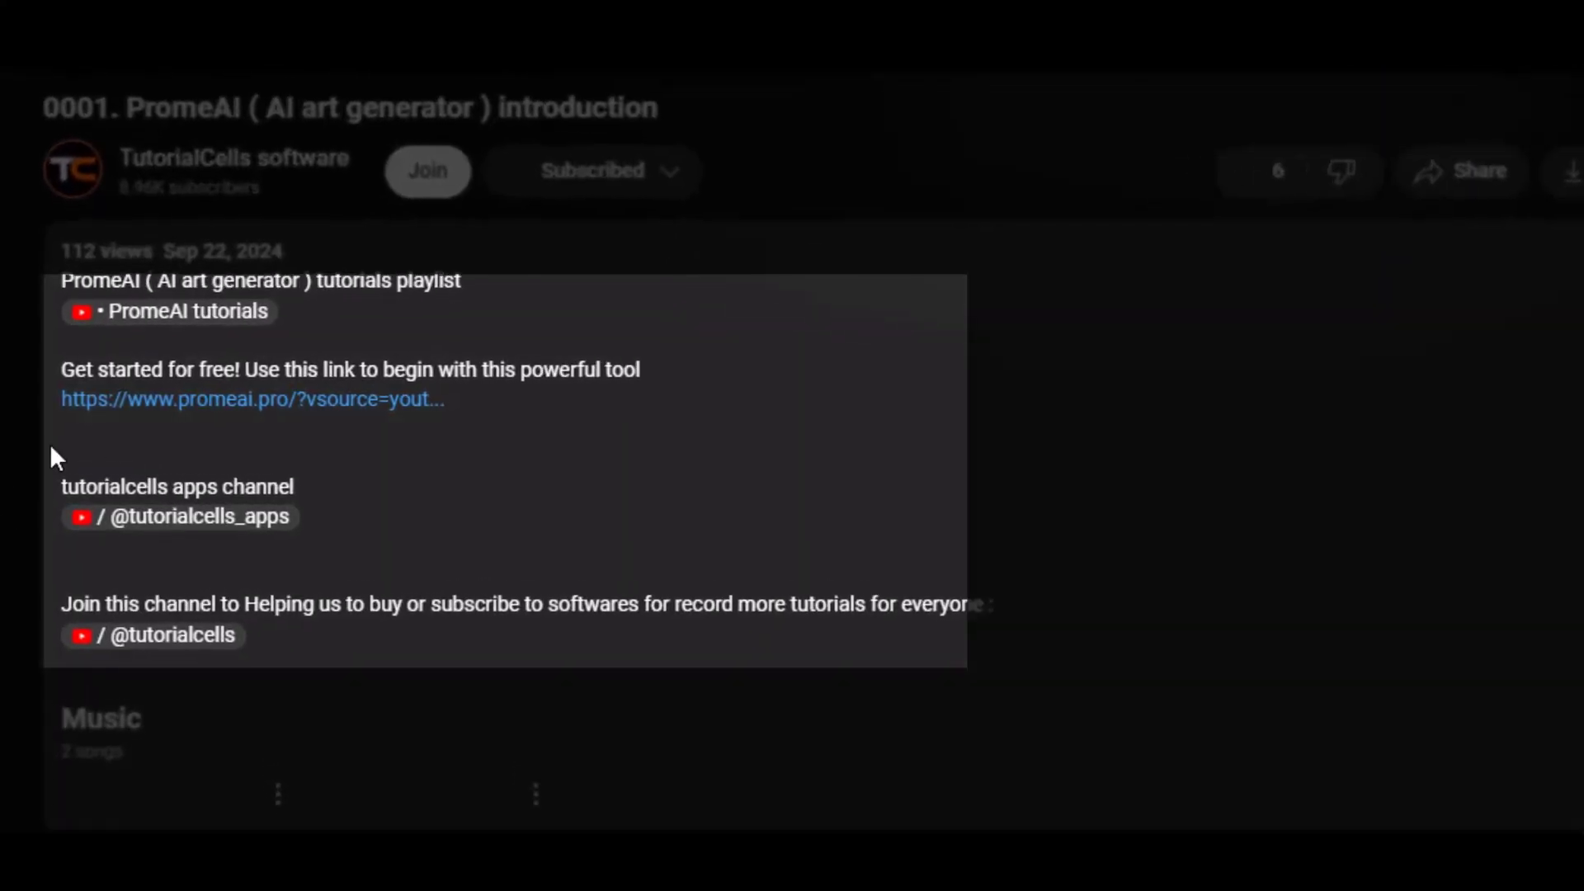
{"action": "left_click", "coordinate": [202, 400]}
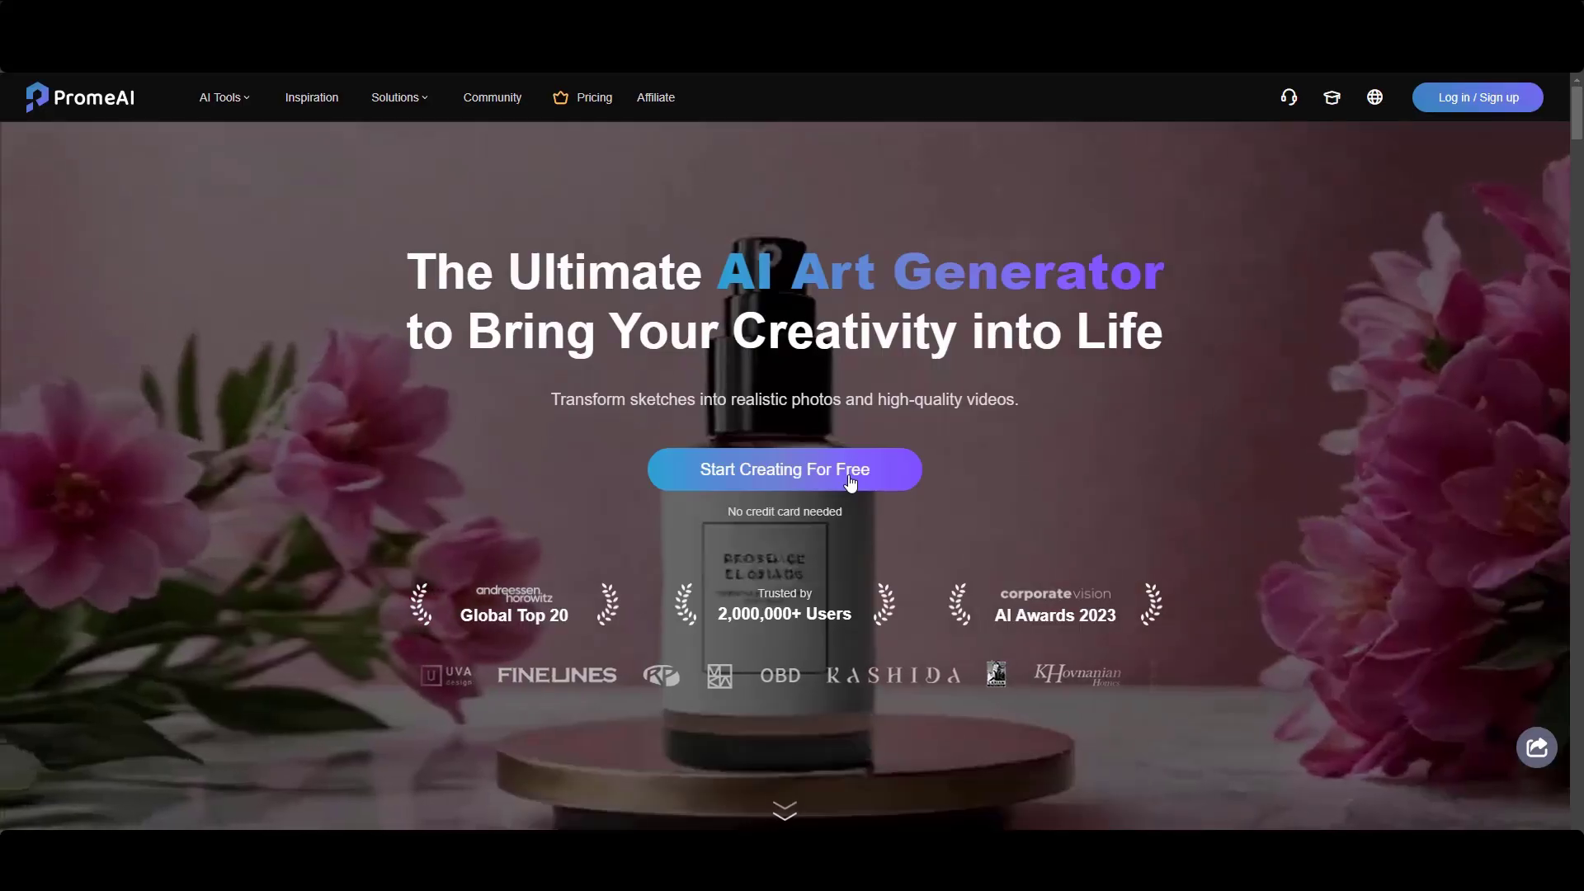
{"action": "left_click", "coordinate": [1456, 97]}
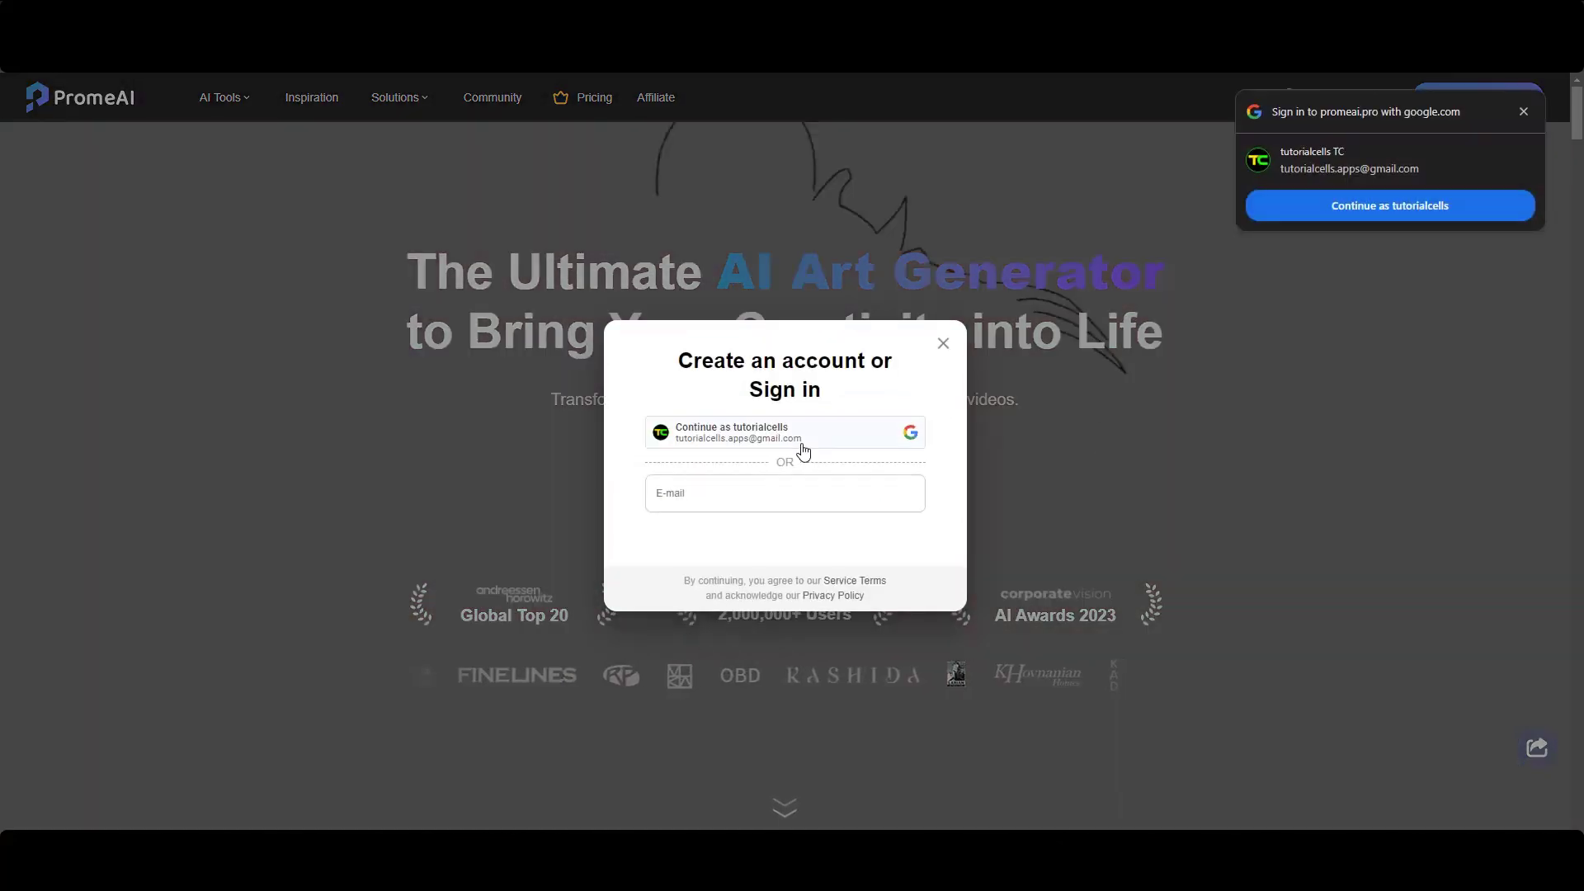
{"action": "left_click", "coordinate": [799, 442]}
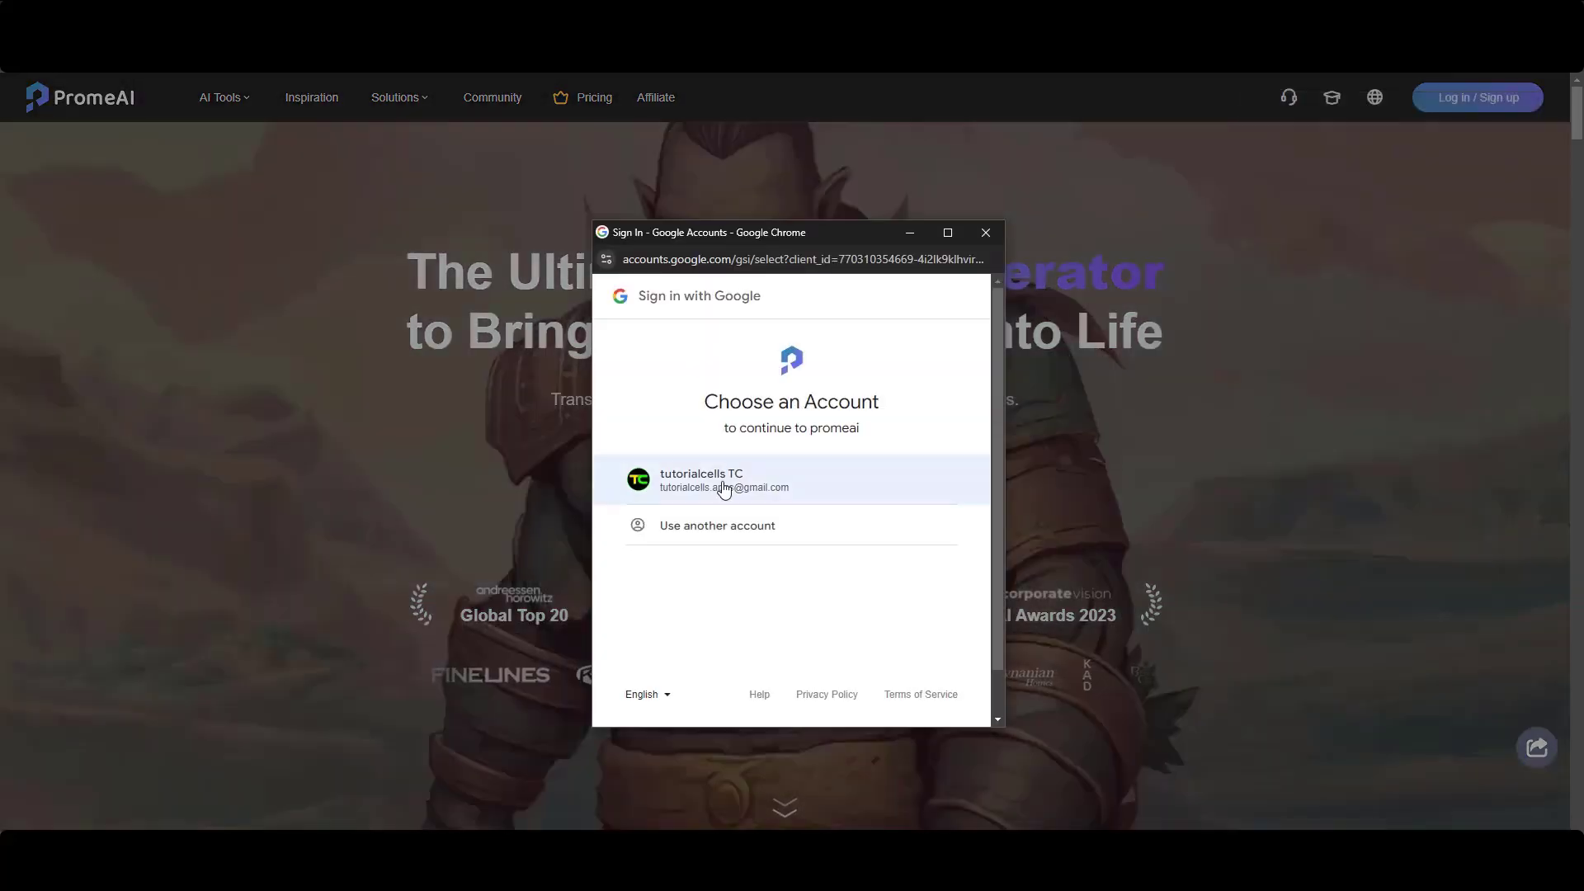
{"action": "left_click", "coordinate": [725, 483]}
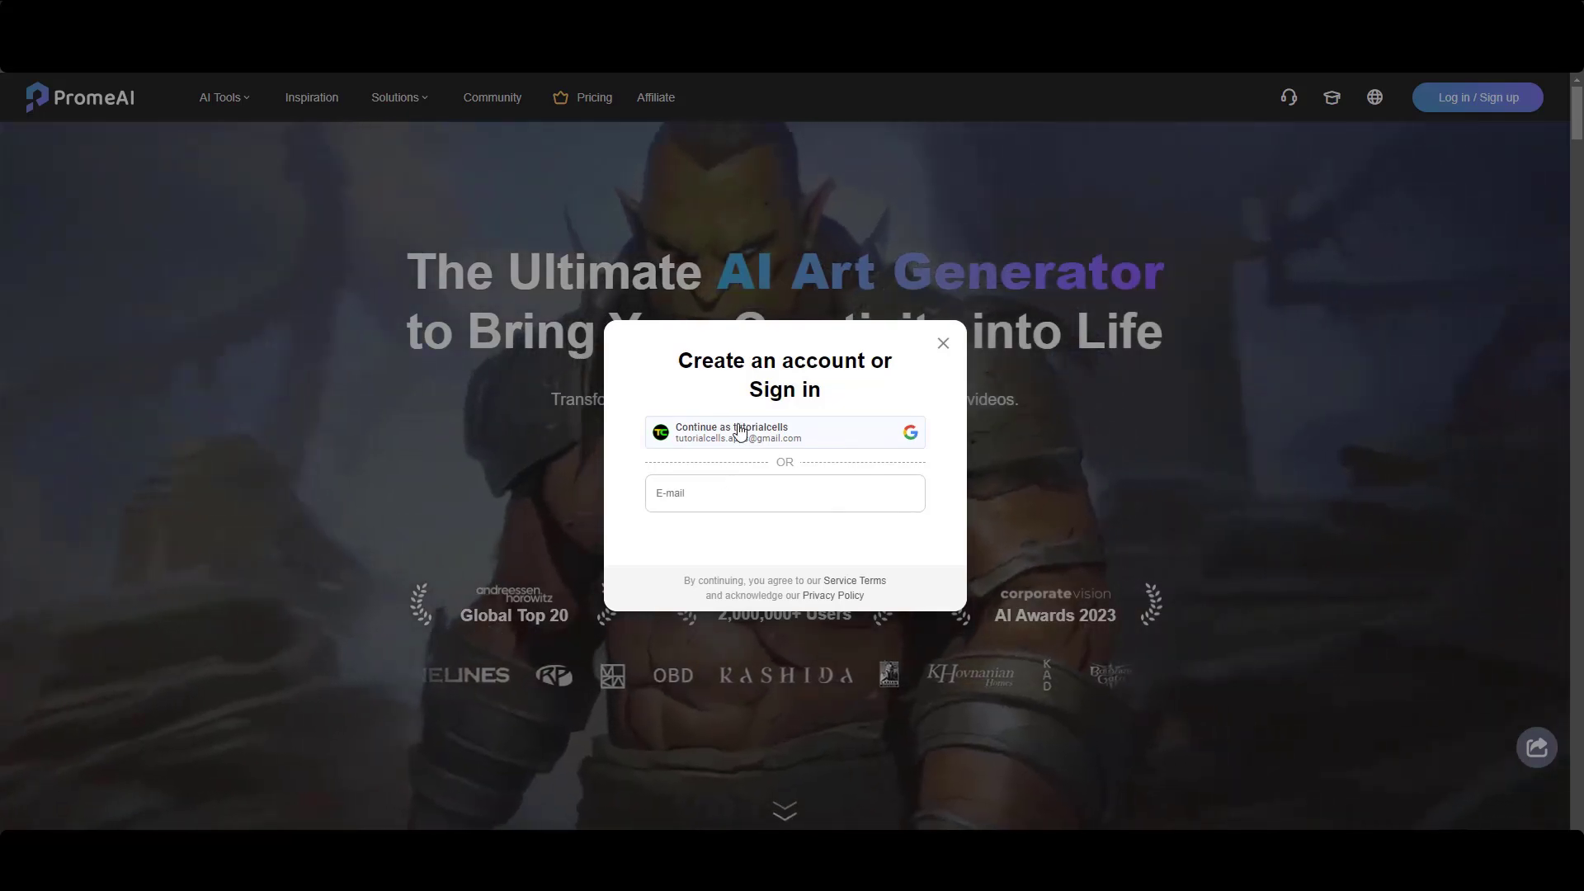
{"action": "left_click", "coordinate": [739, 432]}
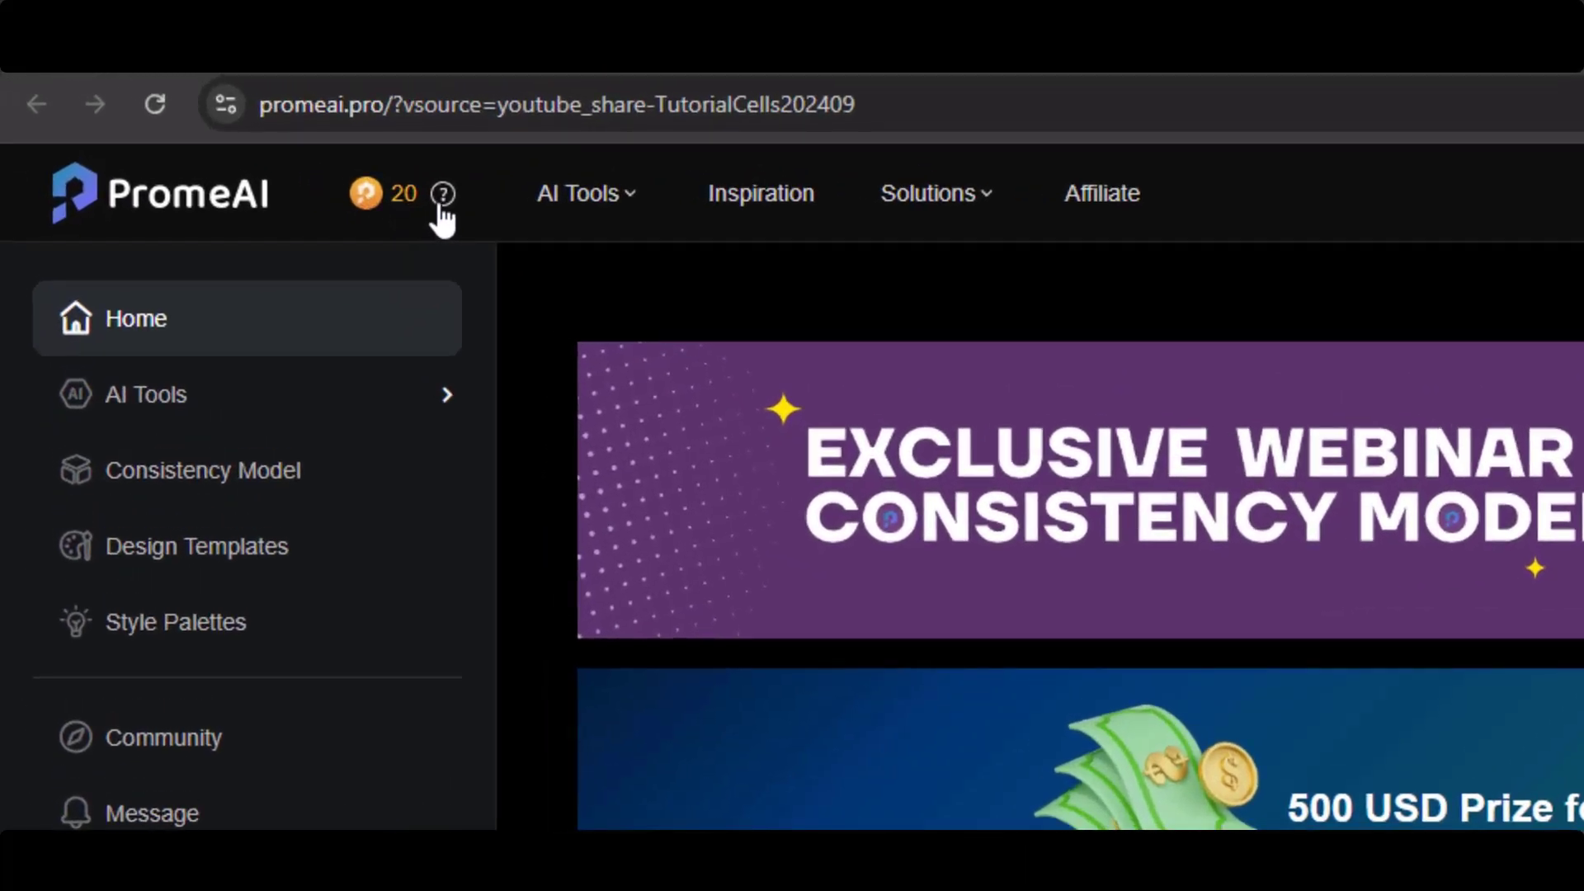
Go from the coin balance's Need some Coins? link to the pricing page and open Redeem a Code.
{"action": "mouse_move", "coordinate": [221, 98]}
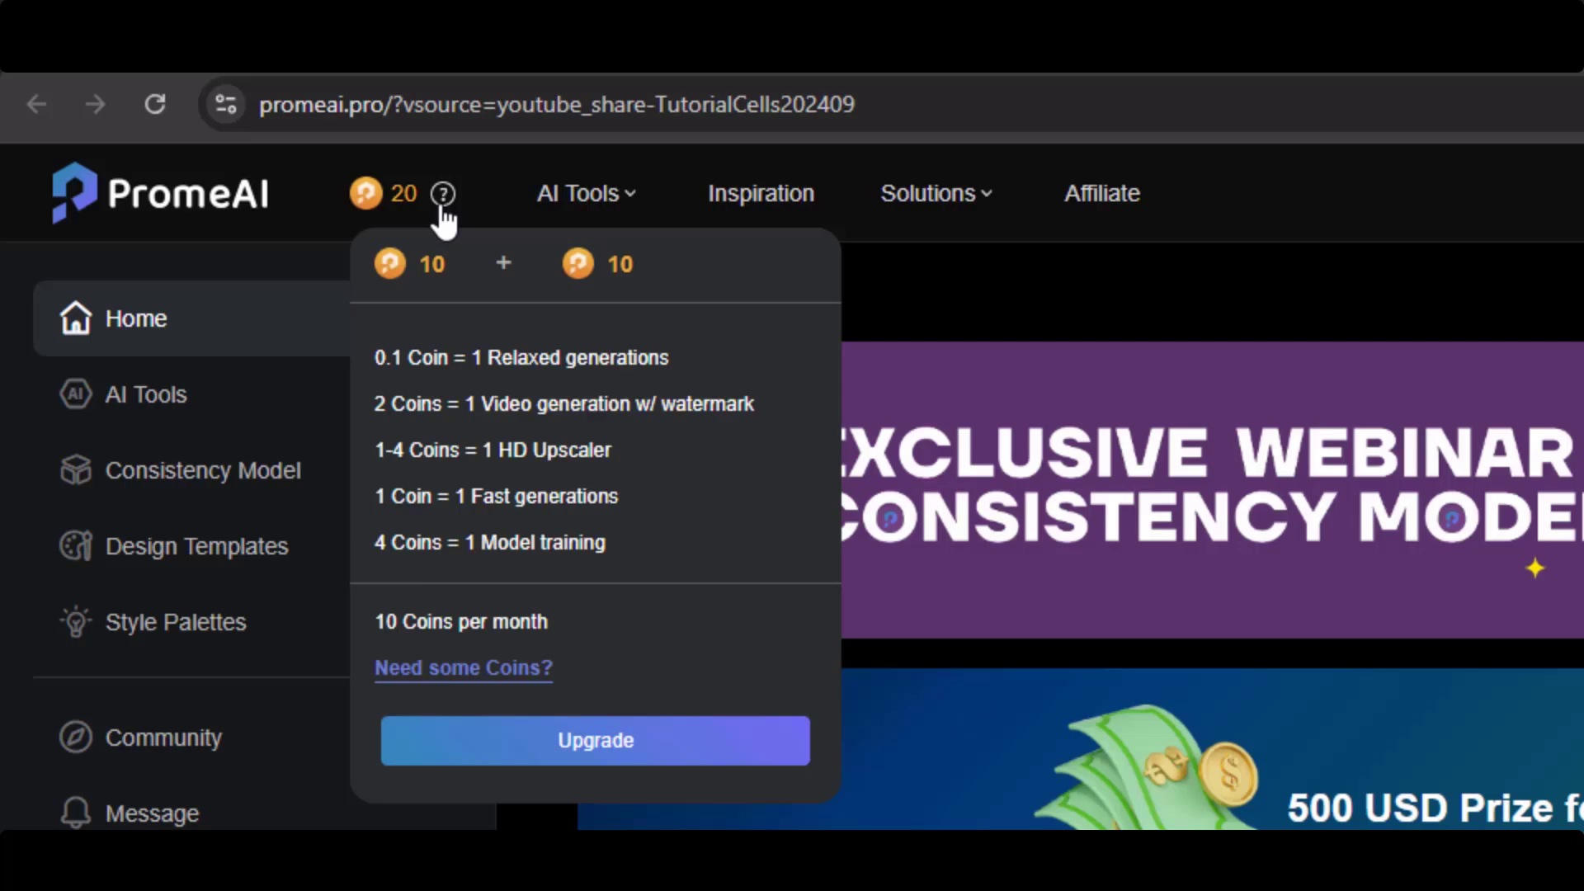
{"action": "left_click", "coordinate": [452, 670]}
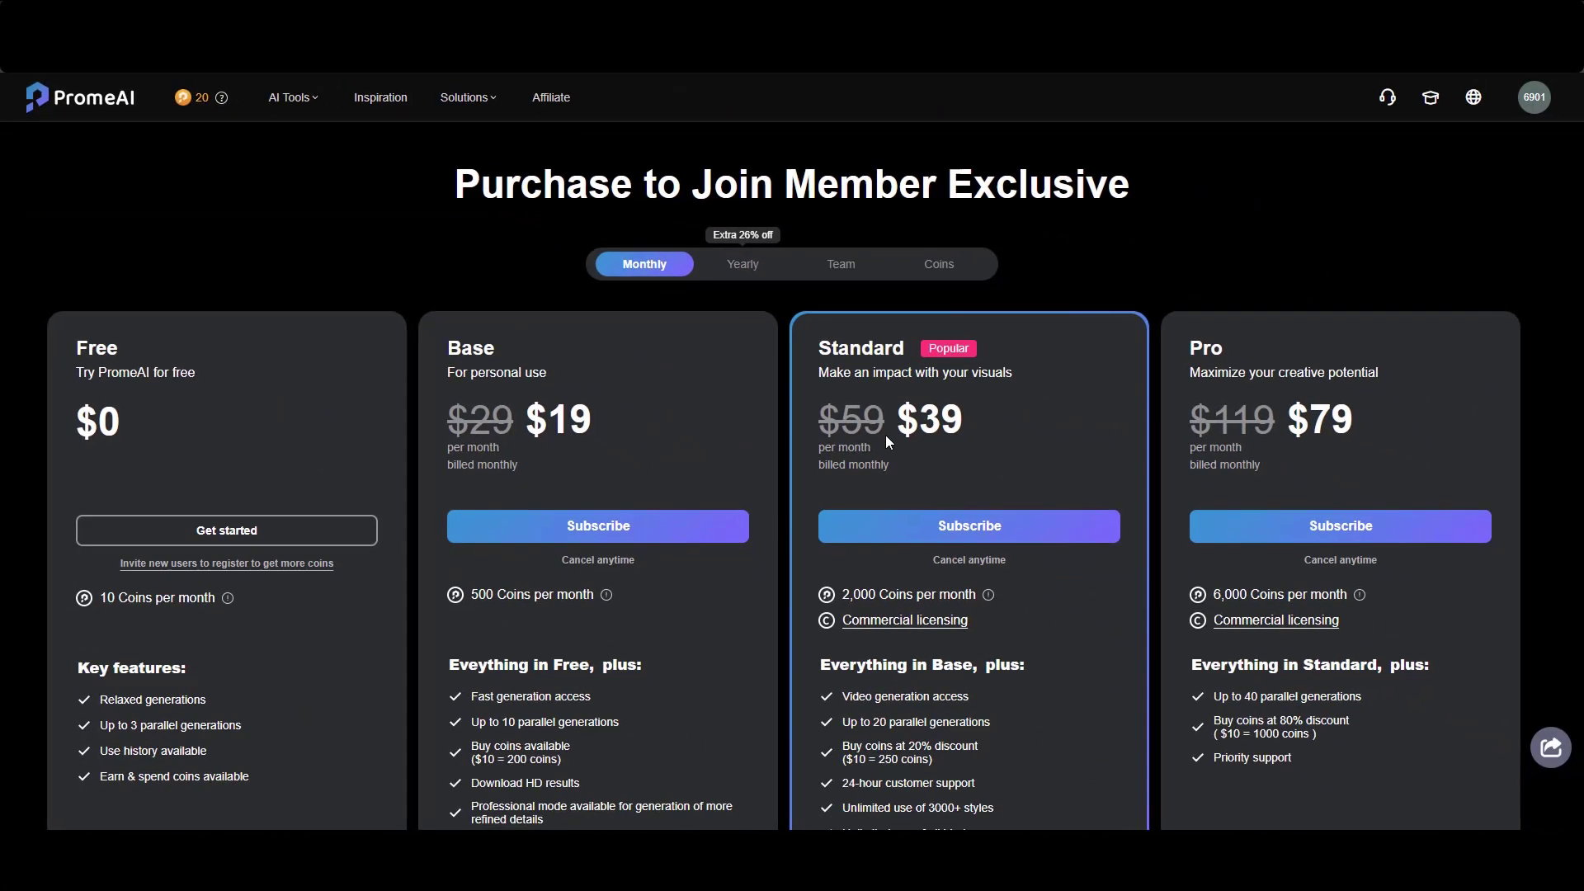
{"action": "scroll", "coordinate": [871, 433], "scroll_direction": "down", "scroll_amount": 2}
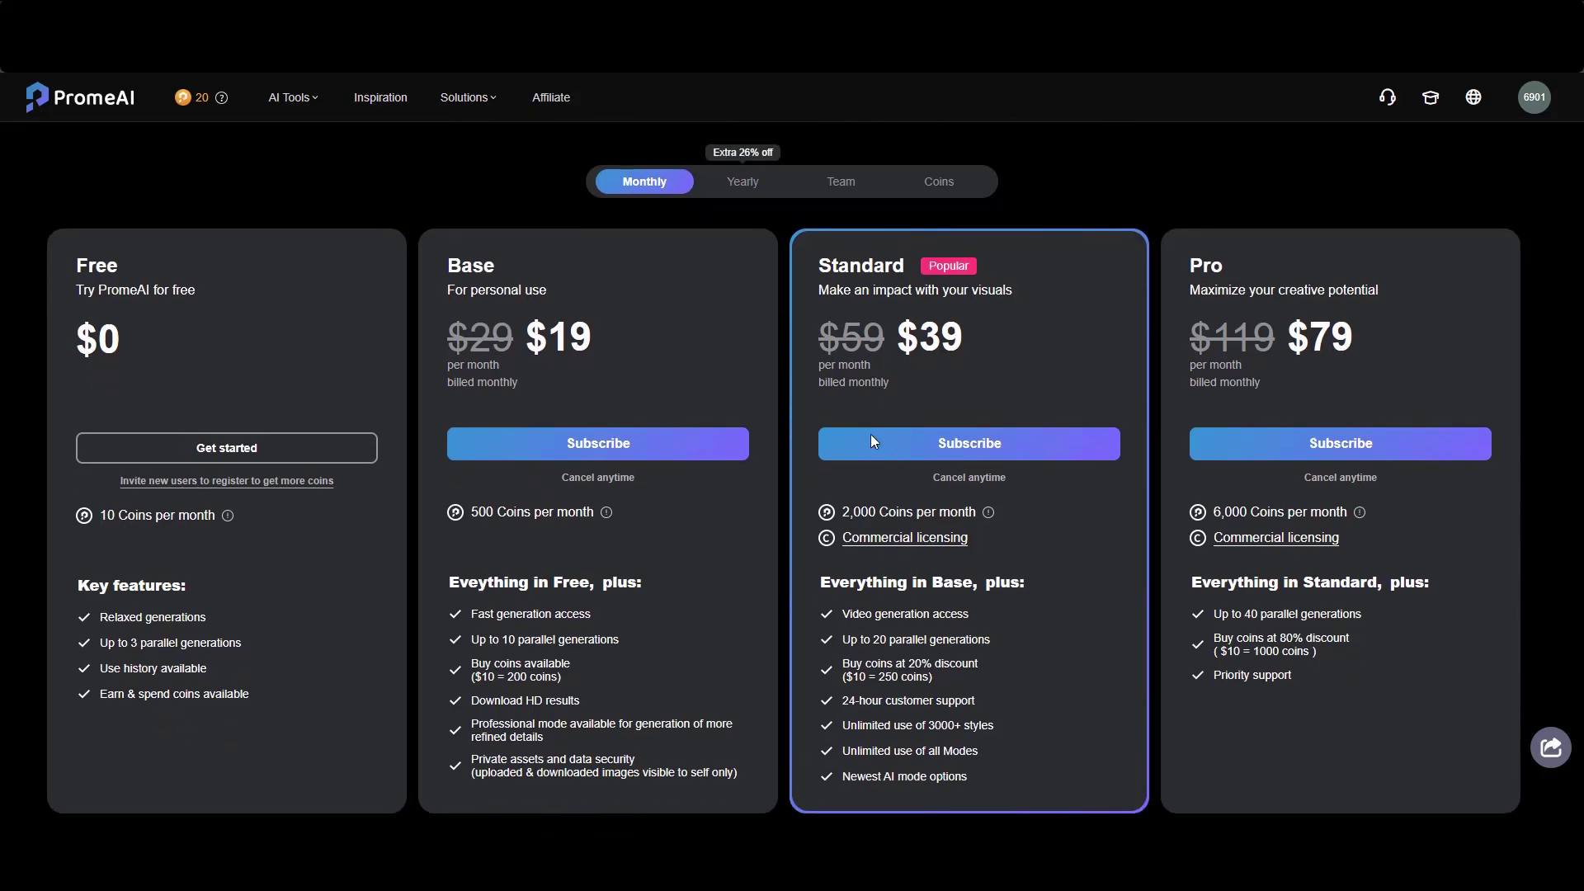
{"action": "scroll", "coordinate": [859, 438], "scroll_direction": "down", "scroll_amount": 2}
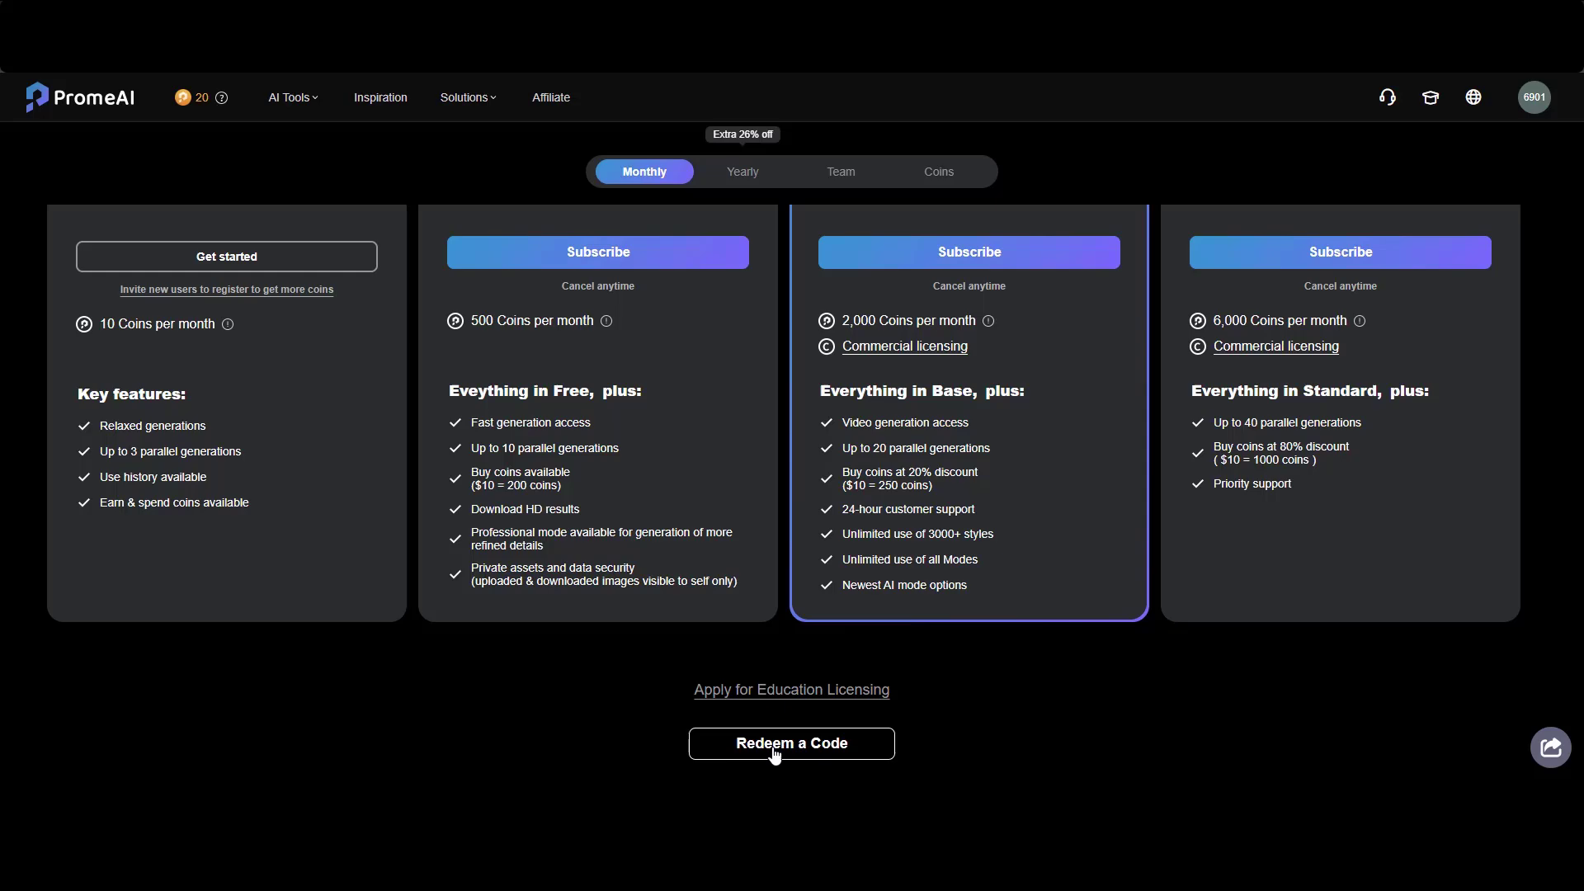
{"action": "left_click", "coordinate": [766, 744]}
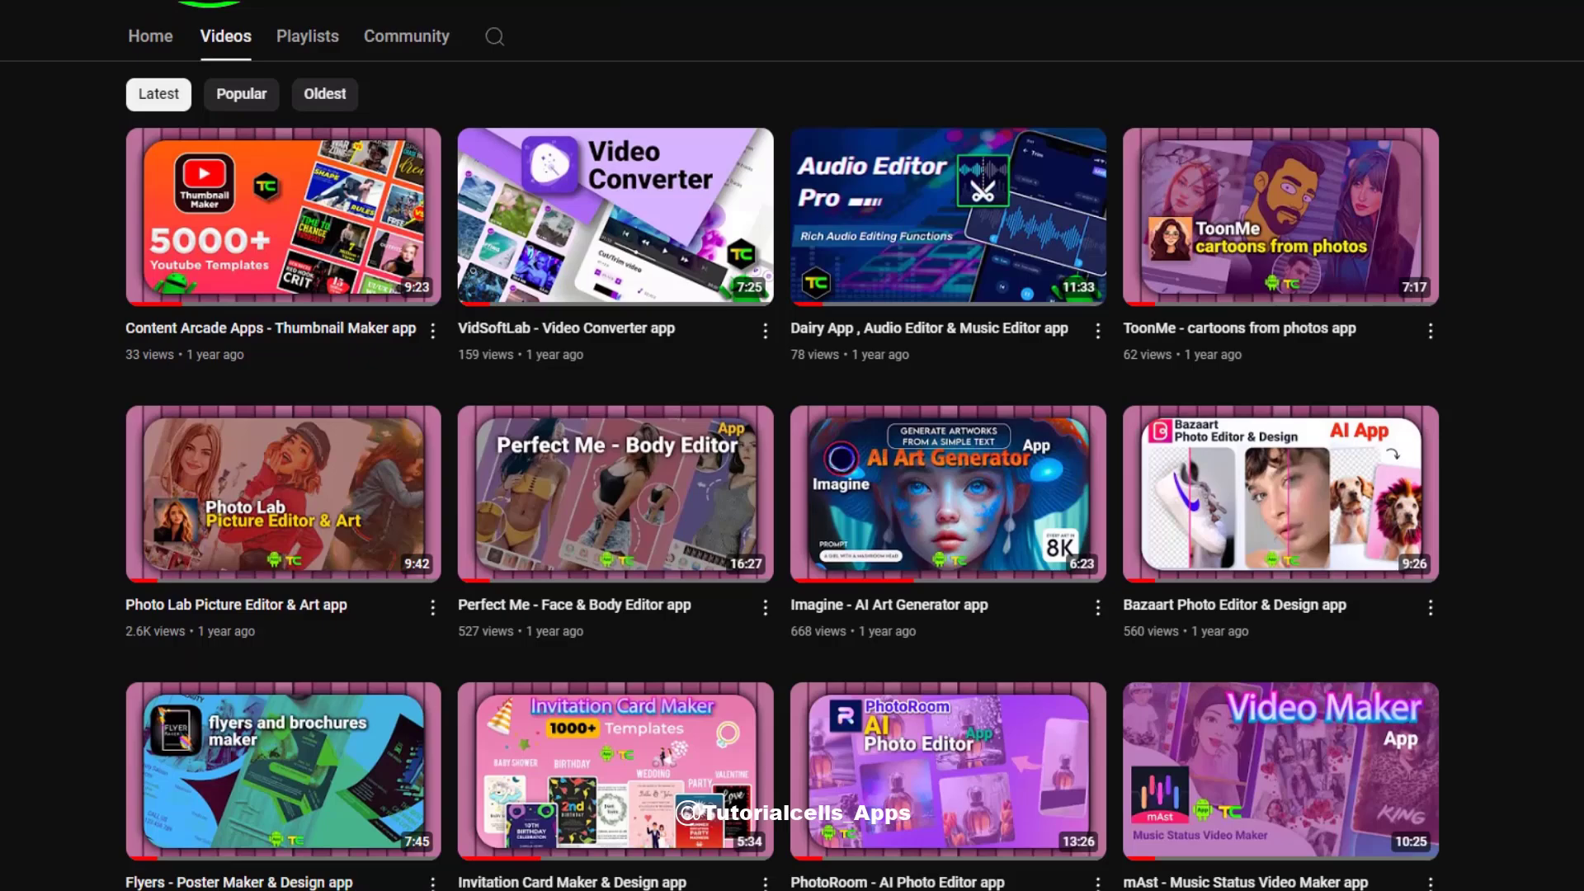
{"action": "scroll", "coordinate": [792, 495], "scroll_direction": "down", "scroll_amount": 15}
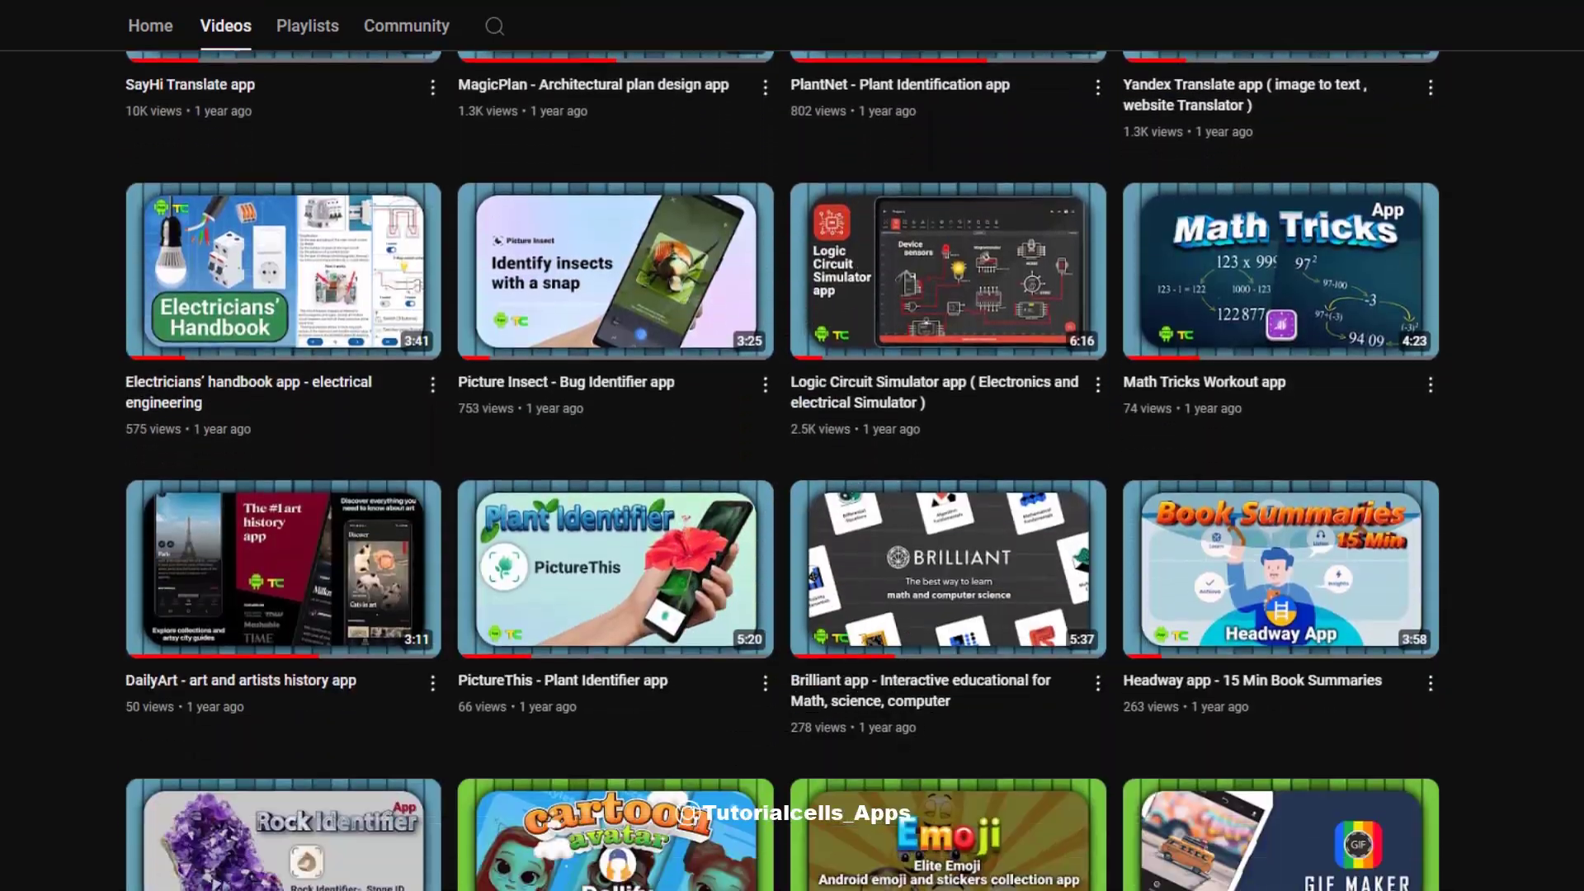
{"action": "scroll", "coordinate": [792, 494], "scroll_direction": "down", "scroll_amount": 20}
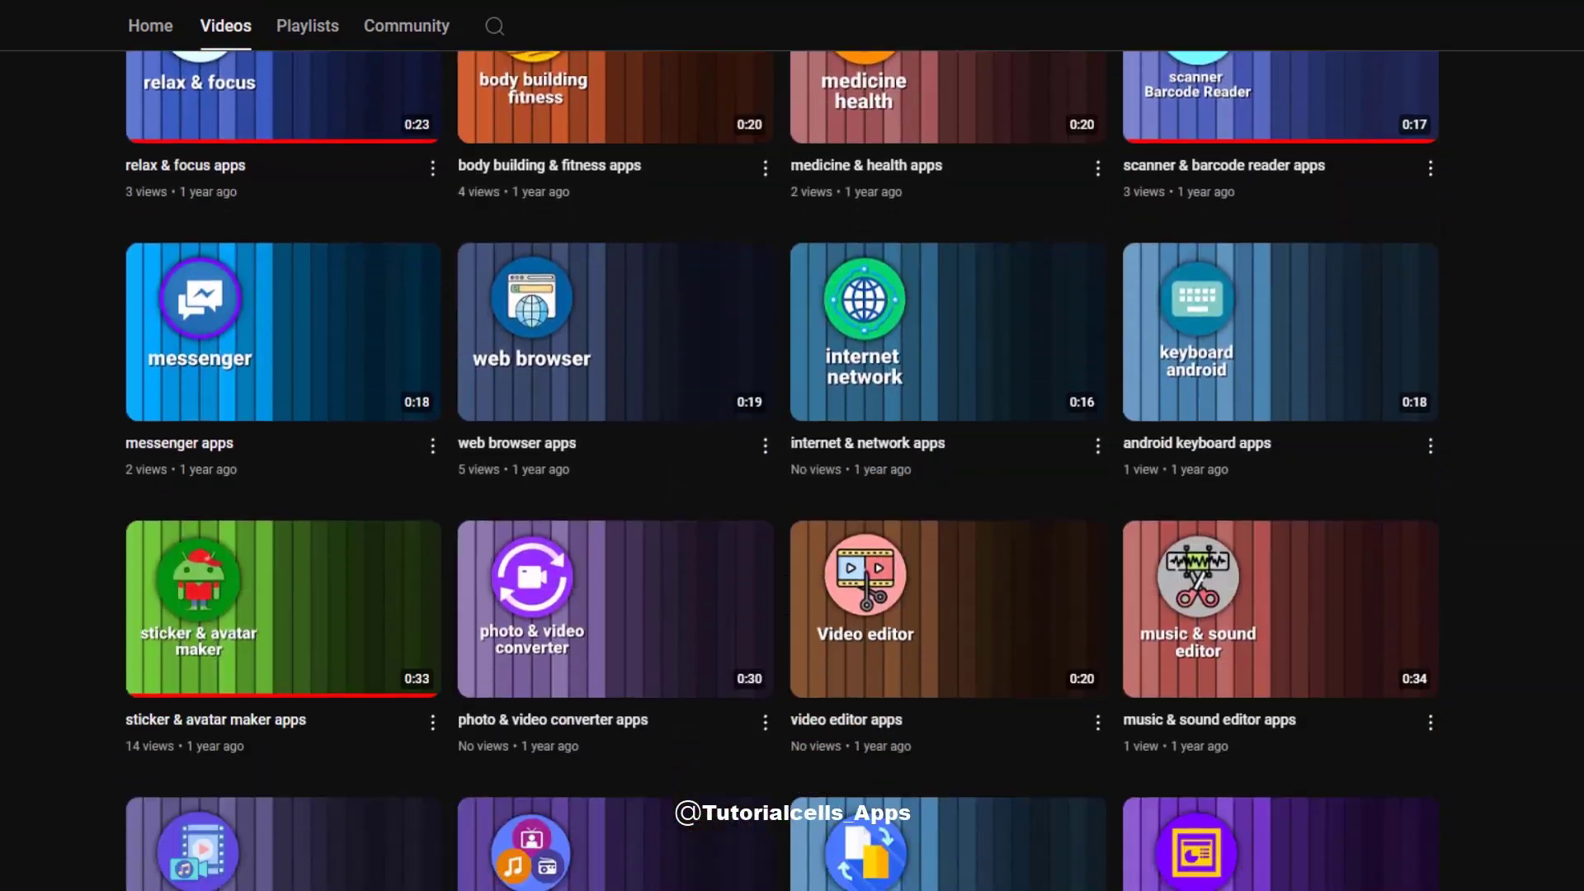